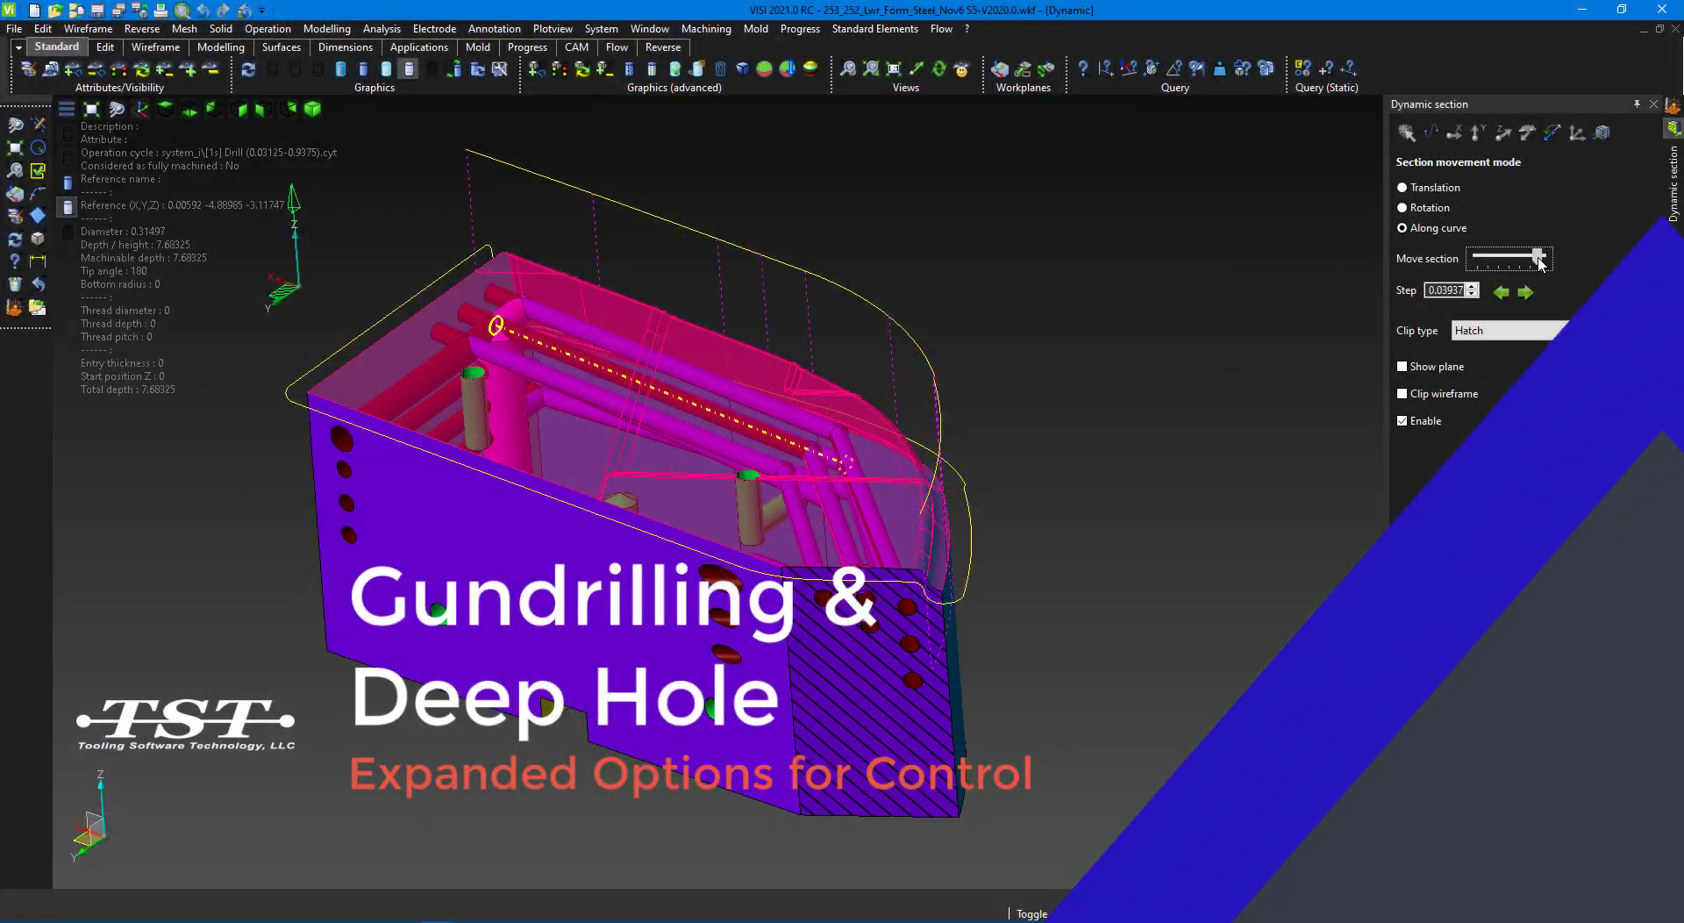
- Slide the along-curve dynamic section further to cut away more of the magenta part
mouse_move(1540, 263)
mouse_down()
mouse_move(1499, 268)
mouse_move(1553, 263)
mouse_up()
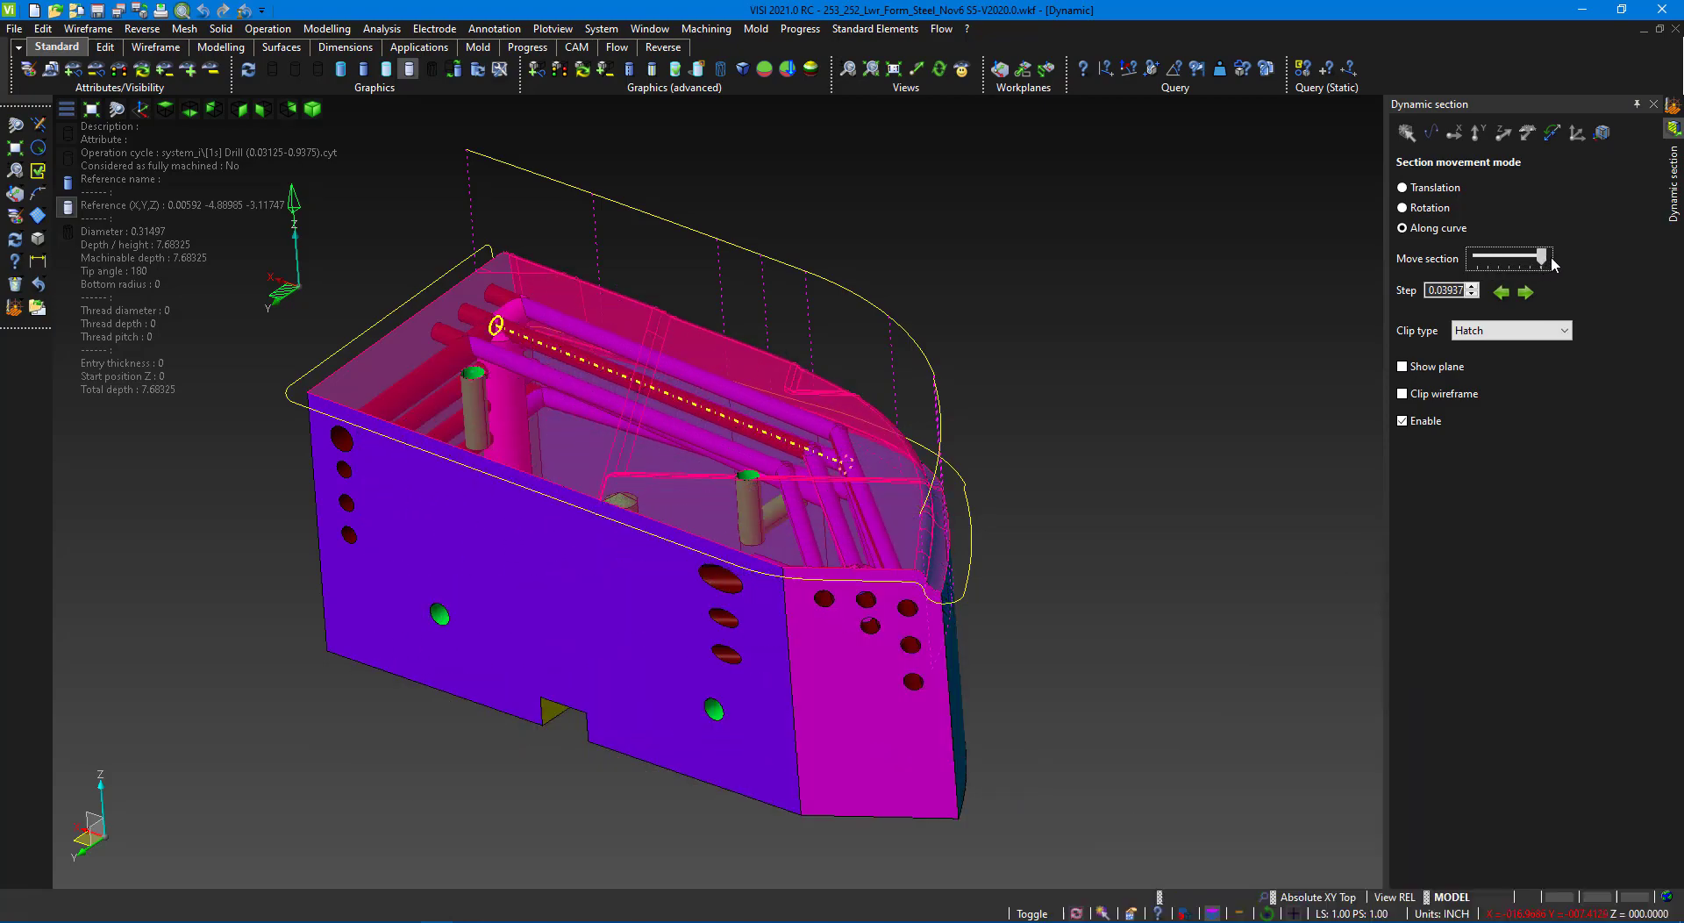
- Orbit into the sectioned interior and pan the part to the viewport centre
mouse_move(978, 627)
middle_down()
mouse_move(828, 828)
mouse_move(939, 797)
mouse_move(959, 676)
mouse_move(1023, 639)
mouse_move(970, 556)
mouse_move(517, 395)
middle_up()
middle_drag(426, 362, 696, 395)
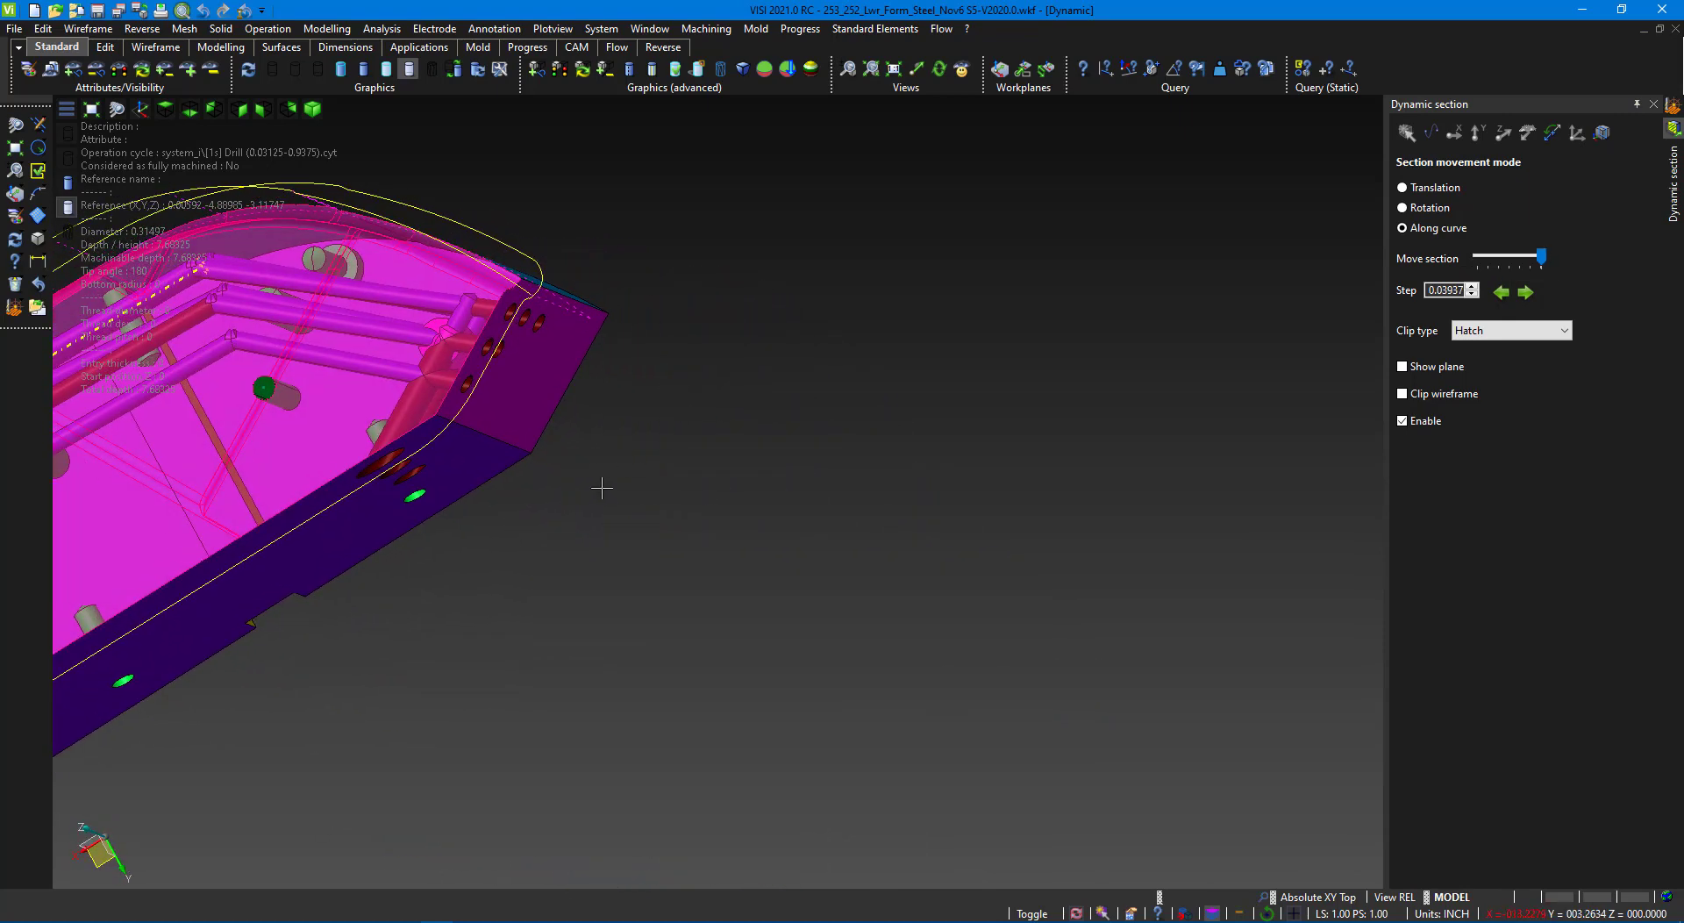
shift+middle_drag(547, 509, 1116, 513)
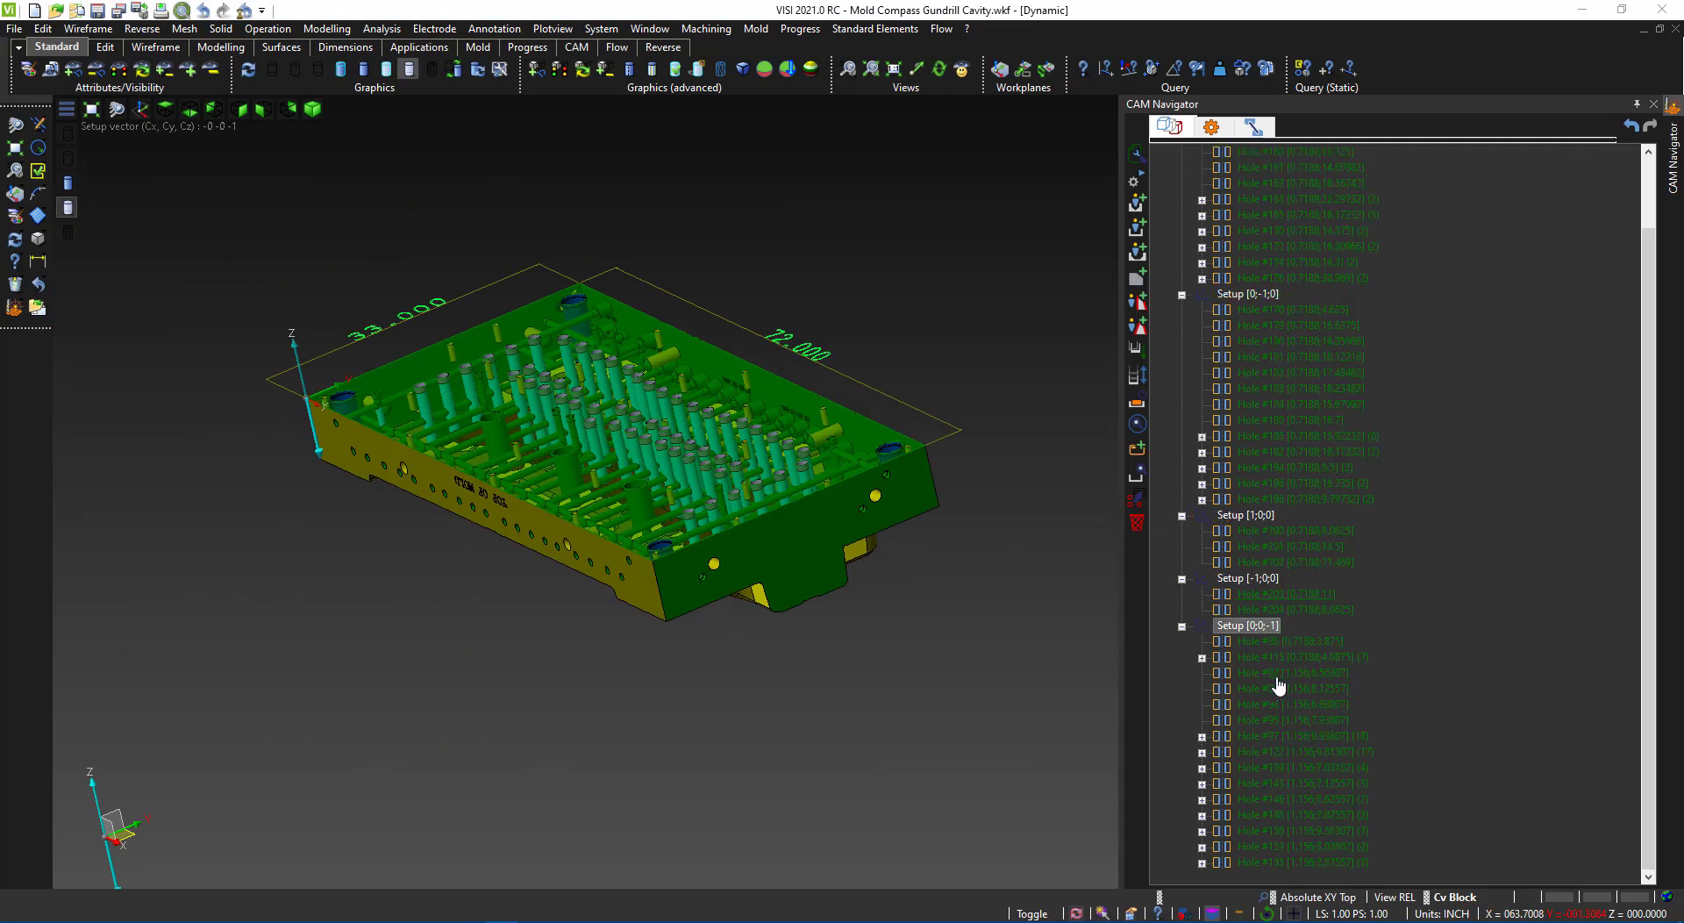
- Box-select every item in the CAM Navigator tree
mouse_move(1392, 867)
mouse_down()
mouse_move(1323, 103)
mouse_move(1321, 153)
mouse_up()
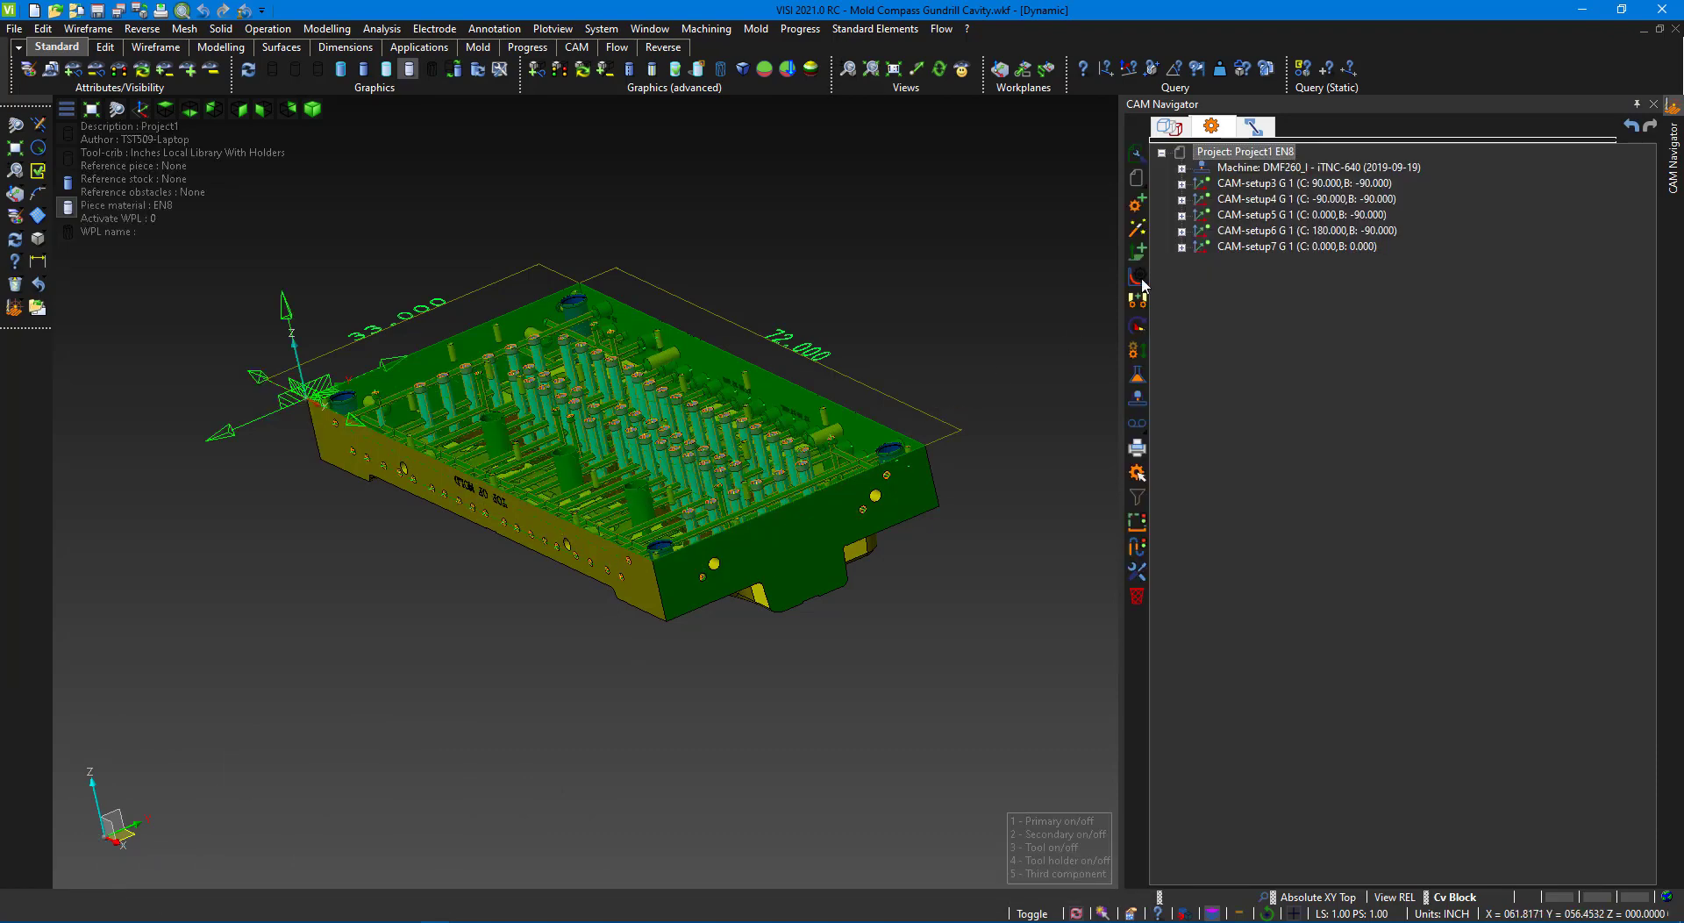
- Expand CAM-setup3 through CAM-setup7 to list their gun drilling operations
click(1181, 186)
click(1182, 389)
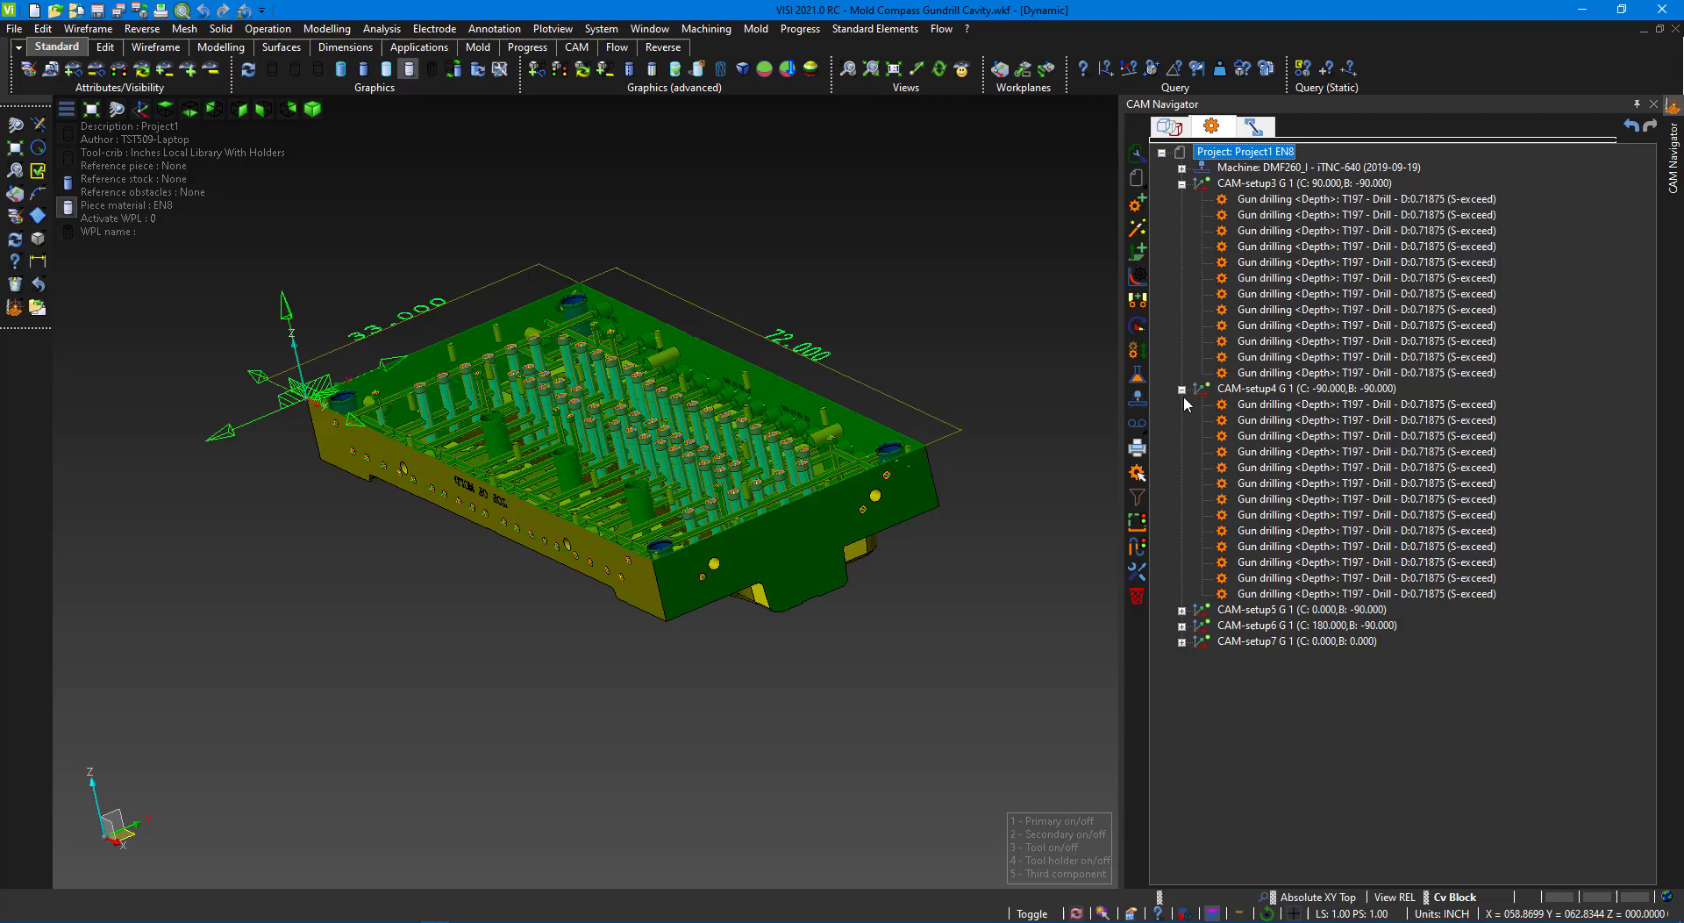
click(1182, 610)
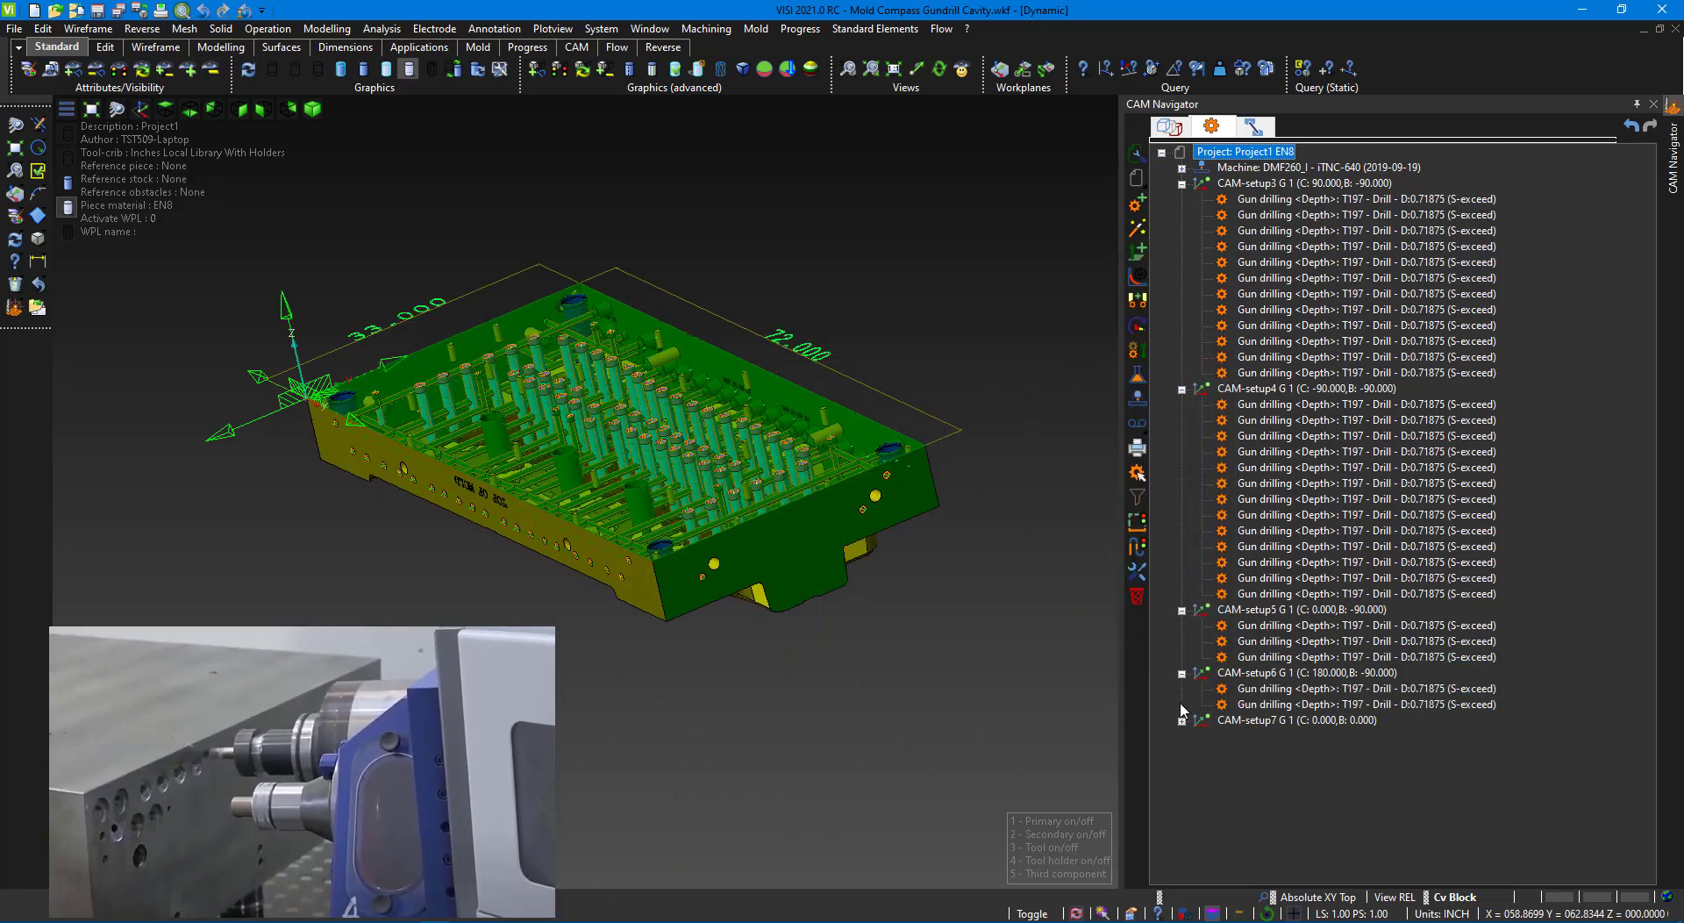
click(1182, 672)
click(1181, 720)
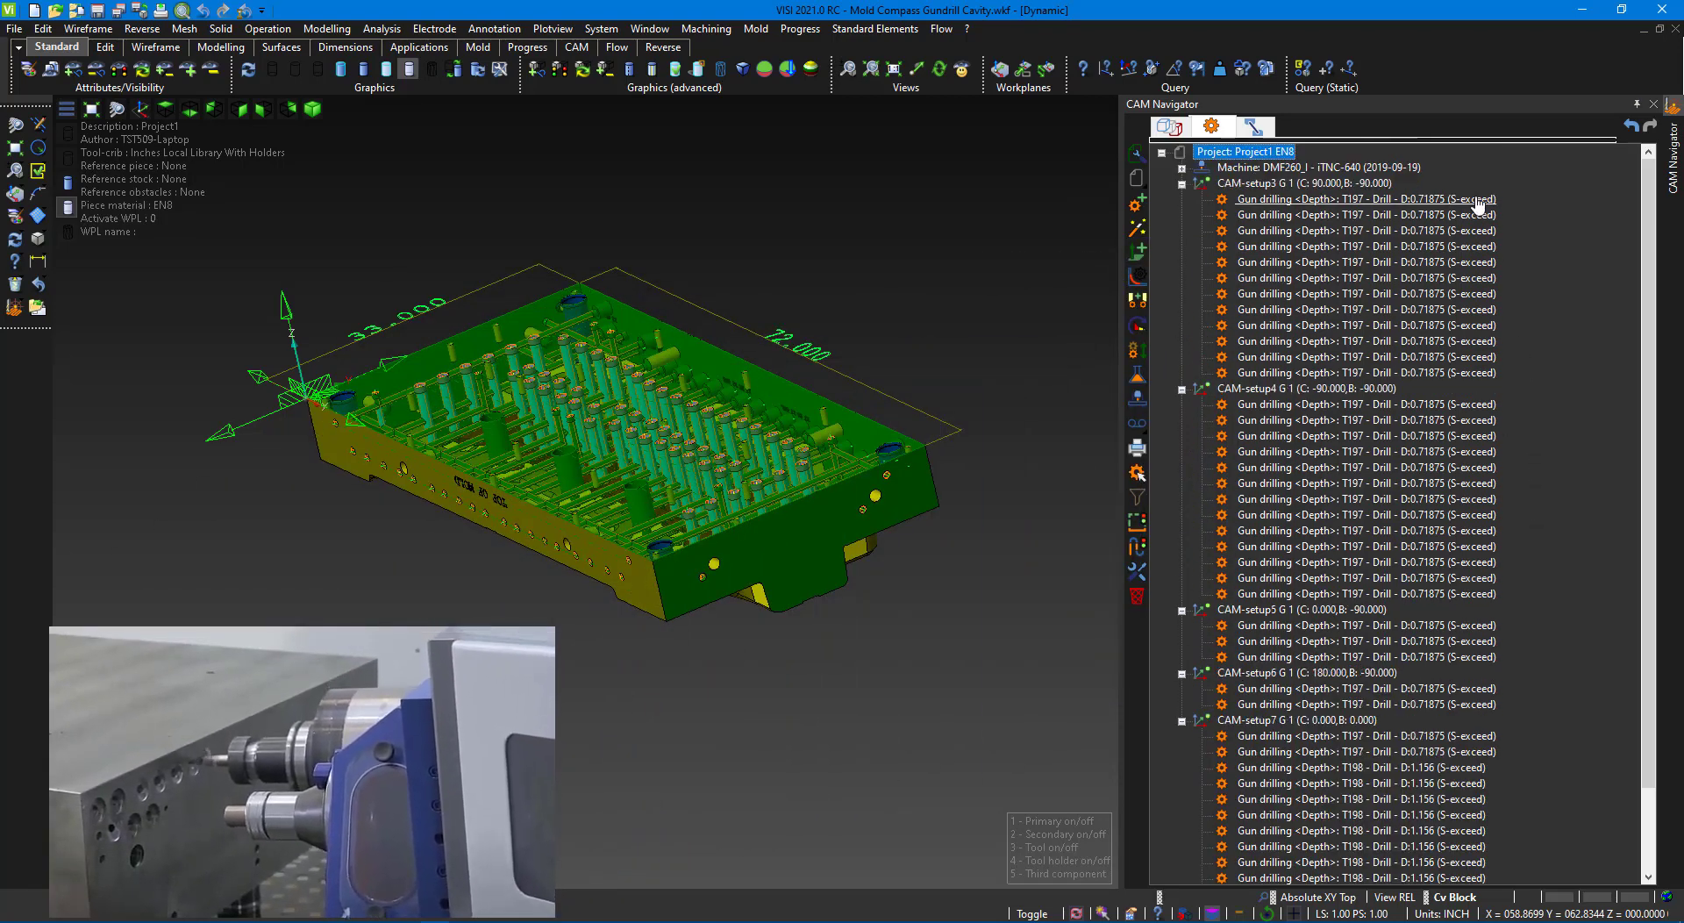
- Select the CAM-setup3 and CAM-setup4 operations and view their red toolpaths on the block
click(1448, 199)
drag(1535, 370, 1421, 186)
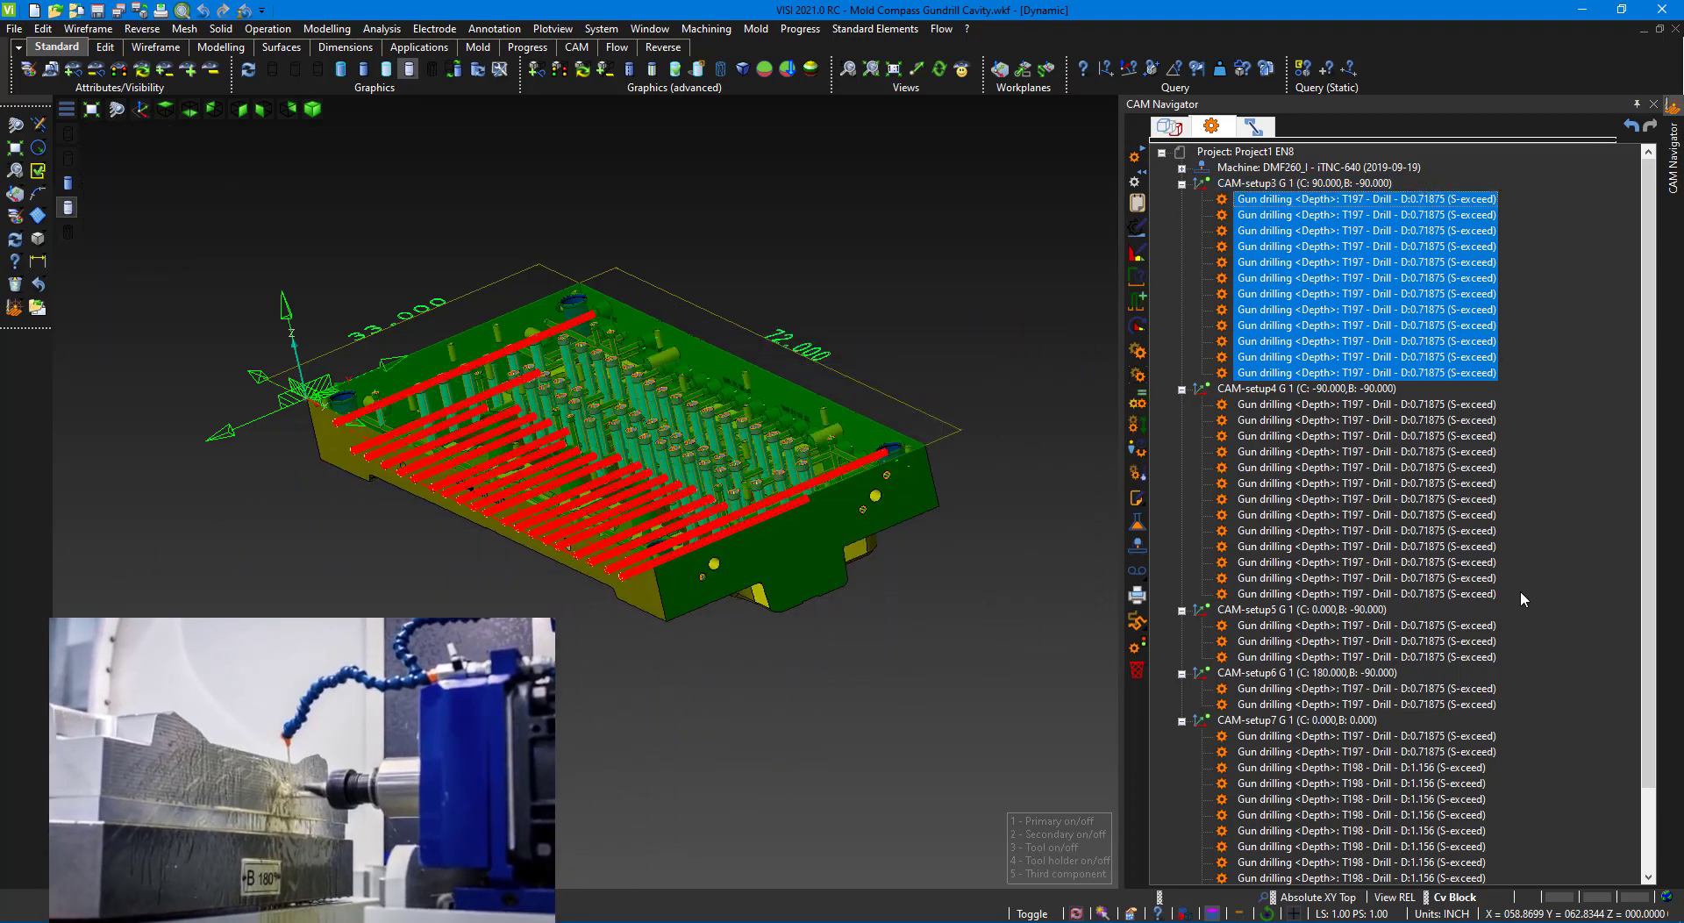
drag(1519, 597, 1434, 414)
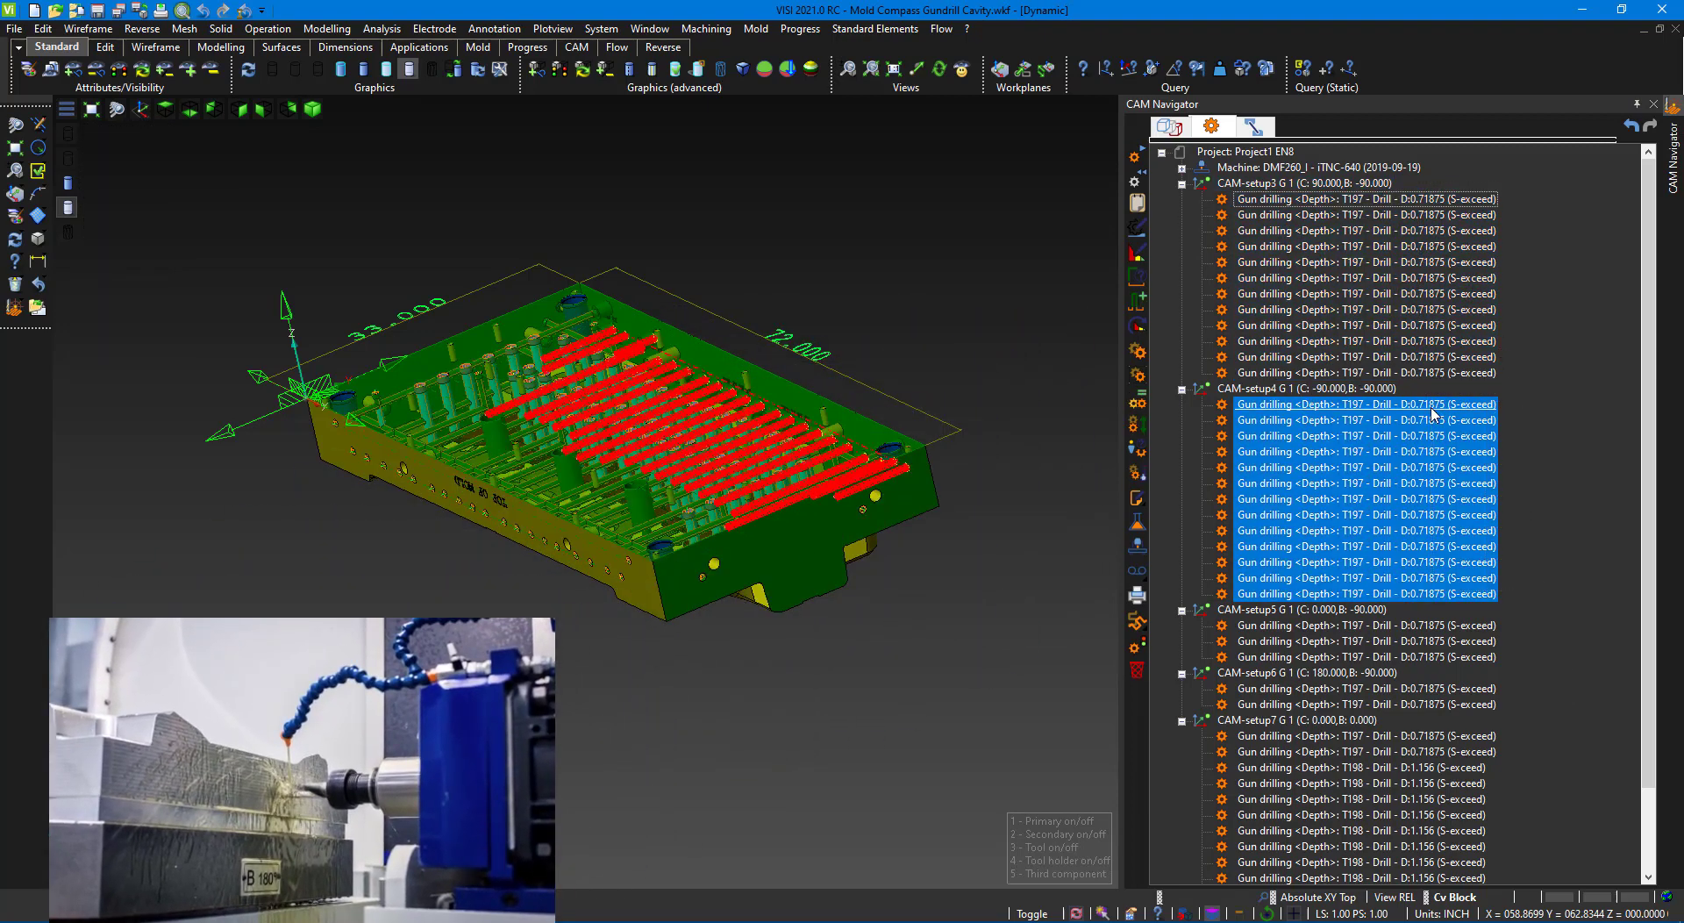
scroll(740, 519, up, 3)
scroll(735, 553, up, 3)
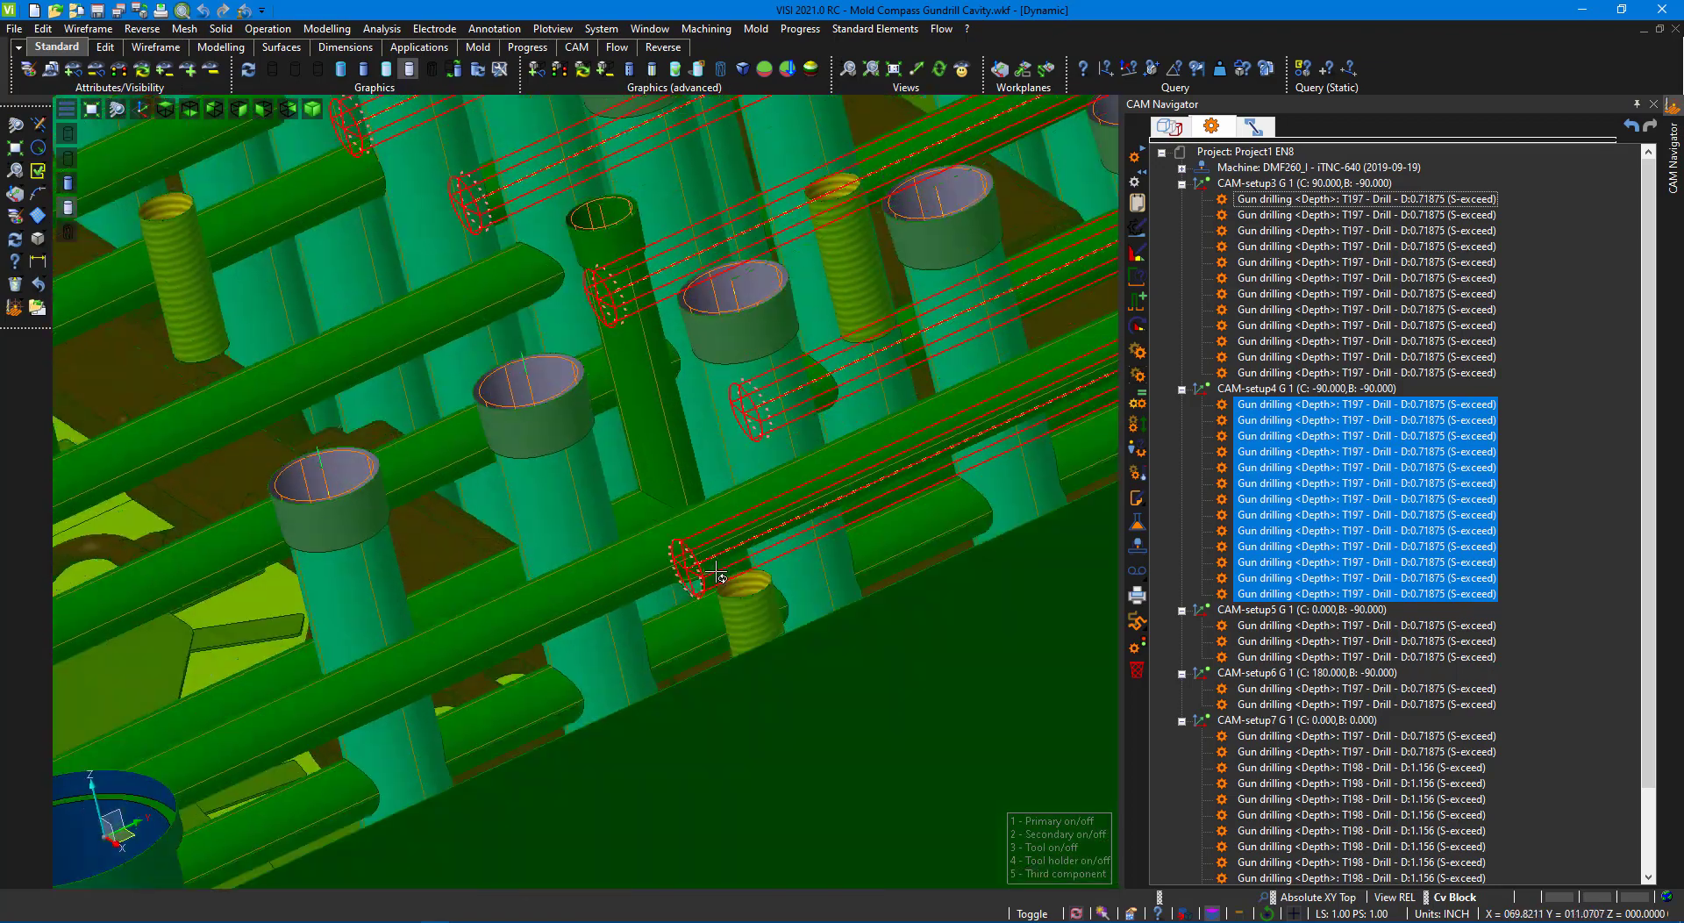
scroll(730, 597, up, 3)
scroll(725, 643, up, 3)
middle_drag(725, 643, 1556, 776)
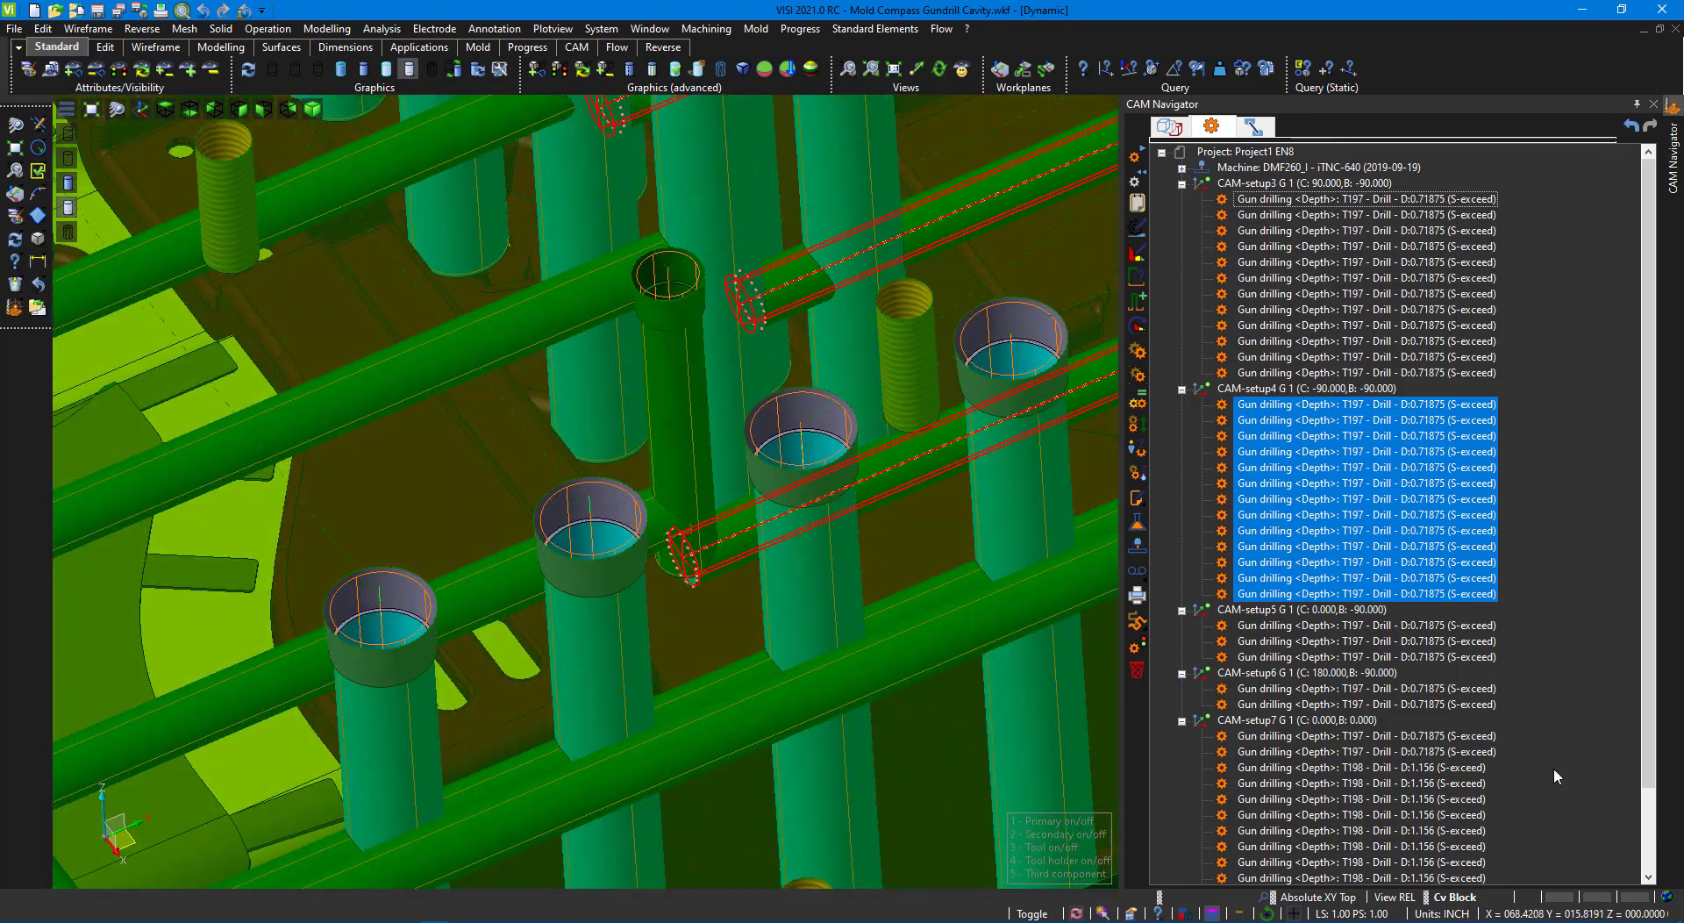
- Select CAM-setup5's operations, then isolate its third operation and follow its drill line
drag(1519, 673, 1491, 626)
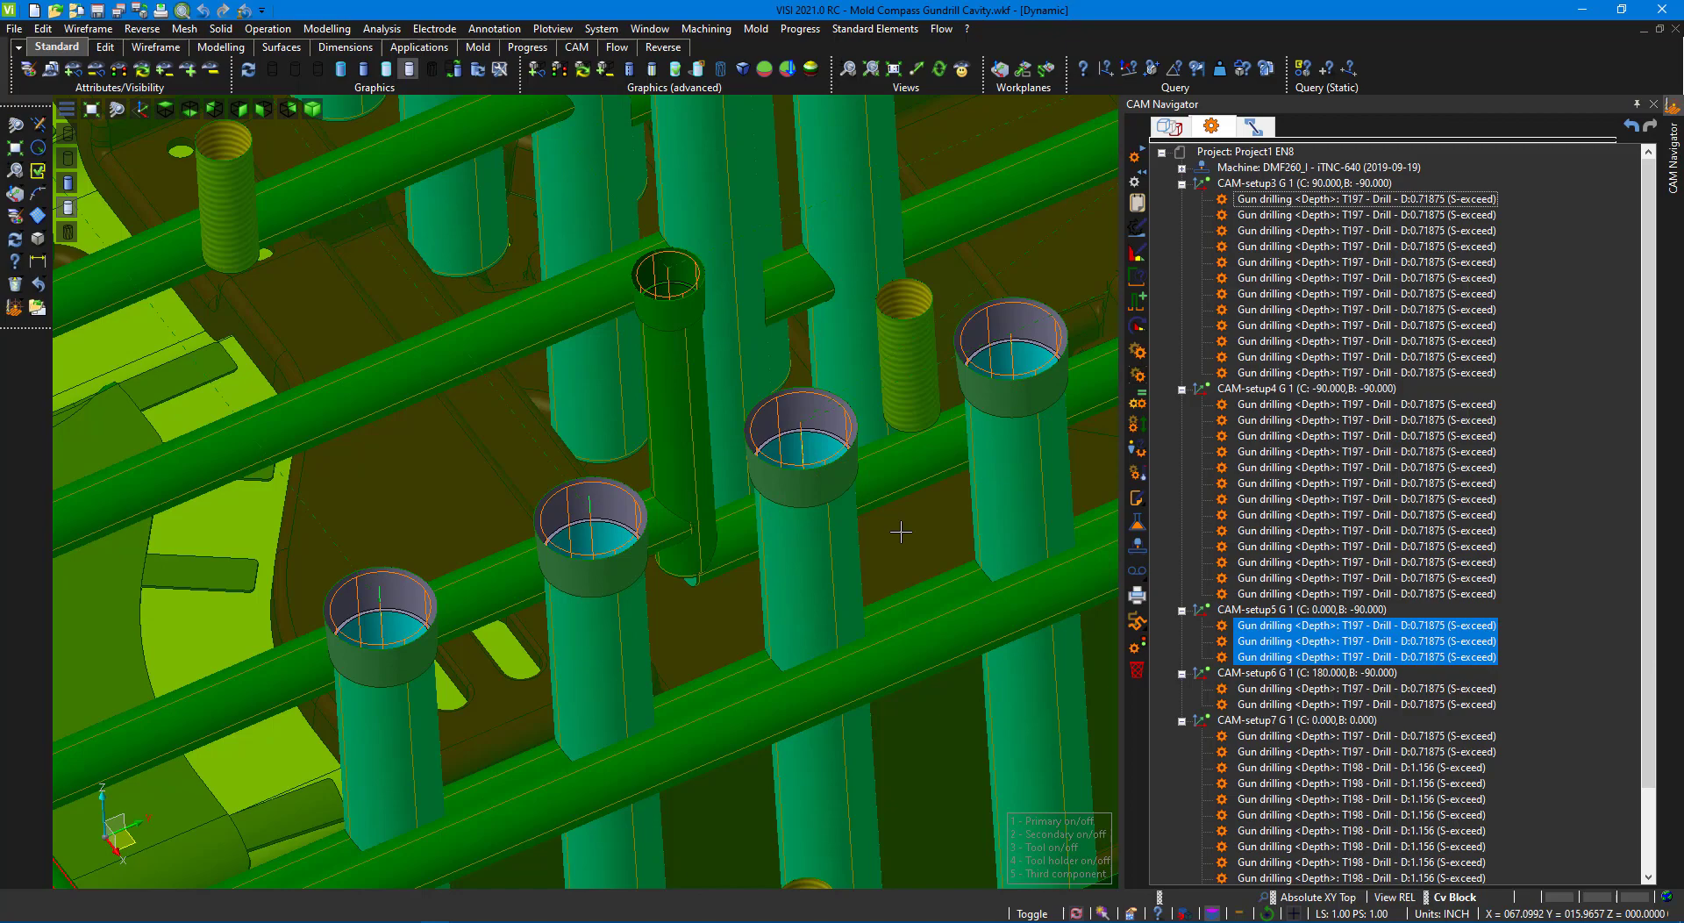
scroll(698, 523, down, 5)
scroll(698, 522, down, 5)
scroll(252, 190, up, 5)
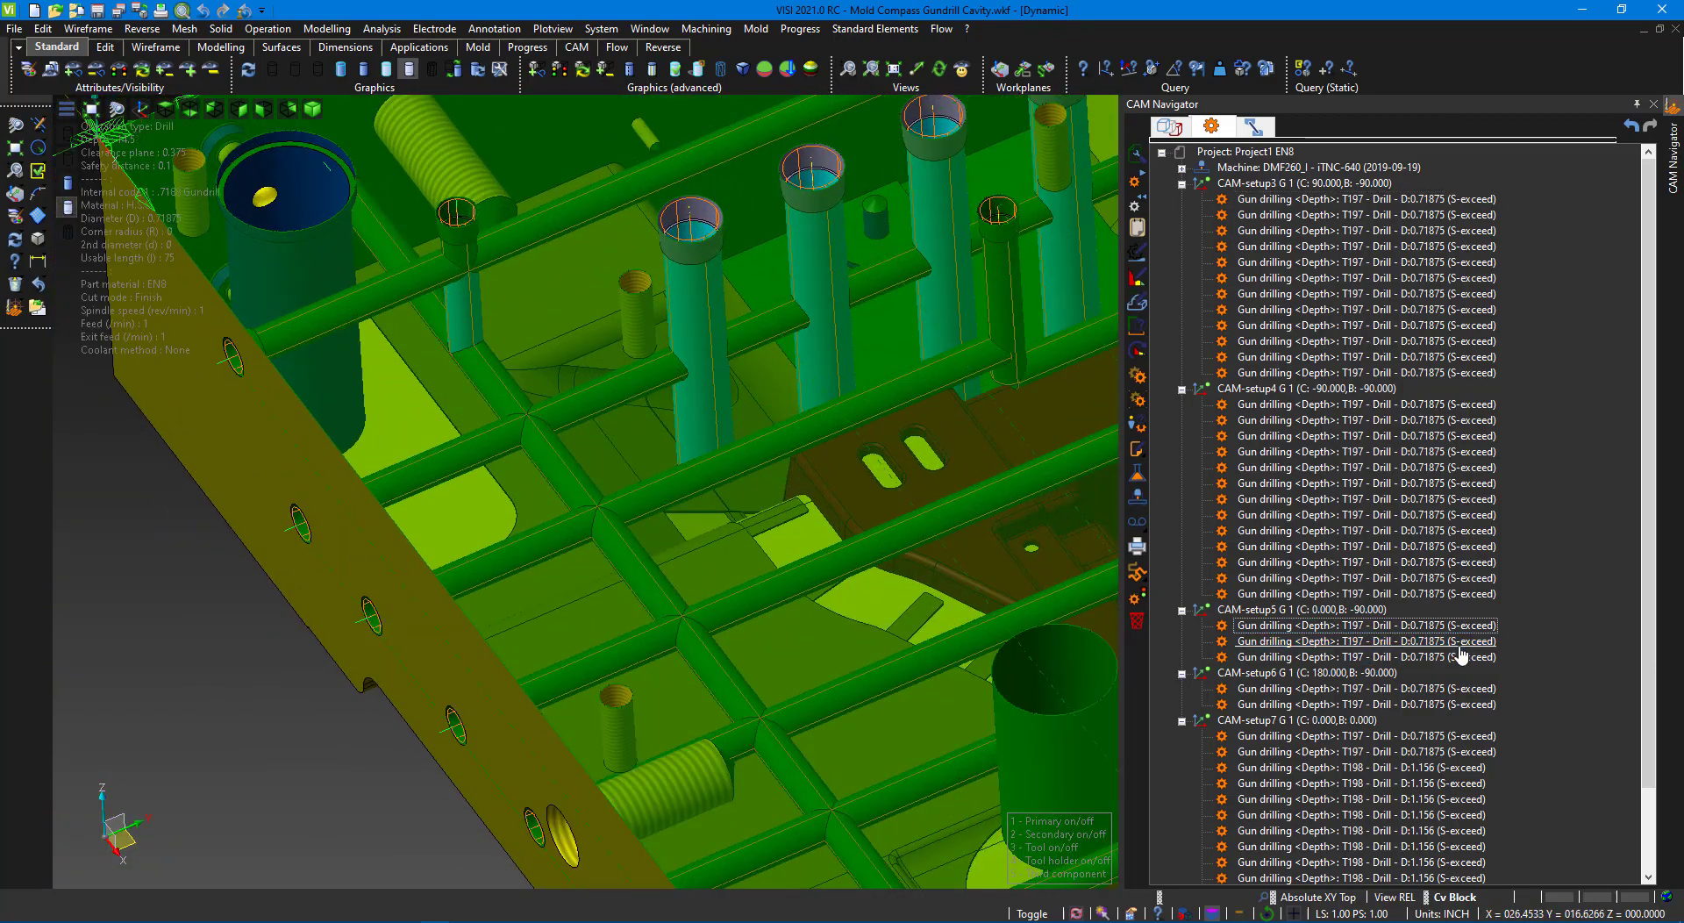
click(1403, 656)
scroll(316, 219, up, 1)
middle_drag(316, 219, 438, 263)
scroll(439, 263, down, 3)
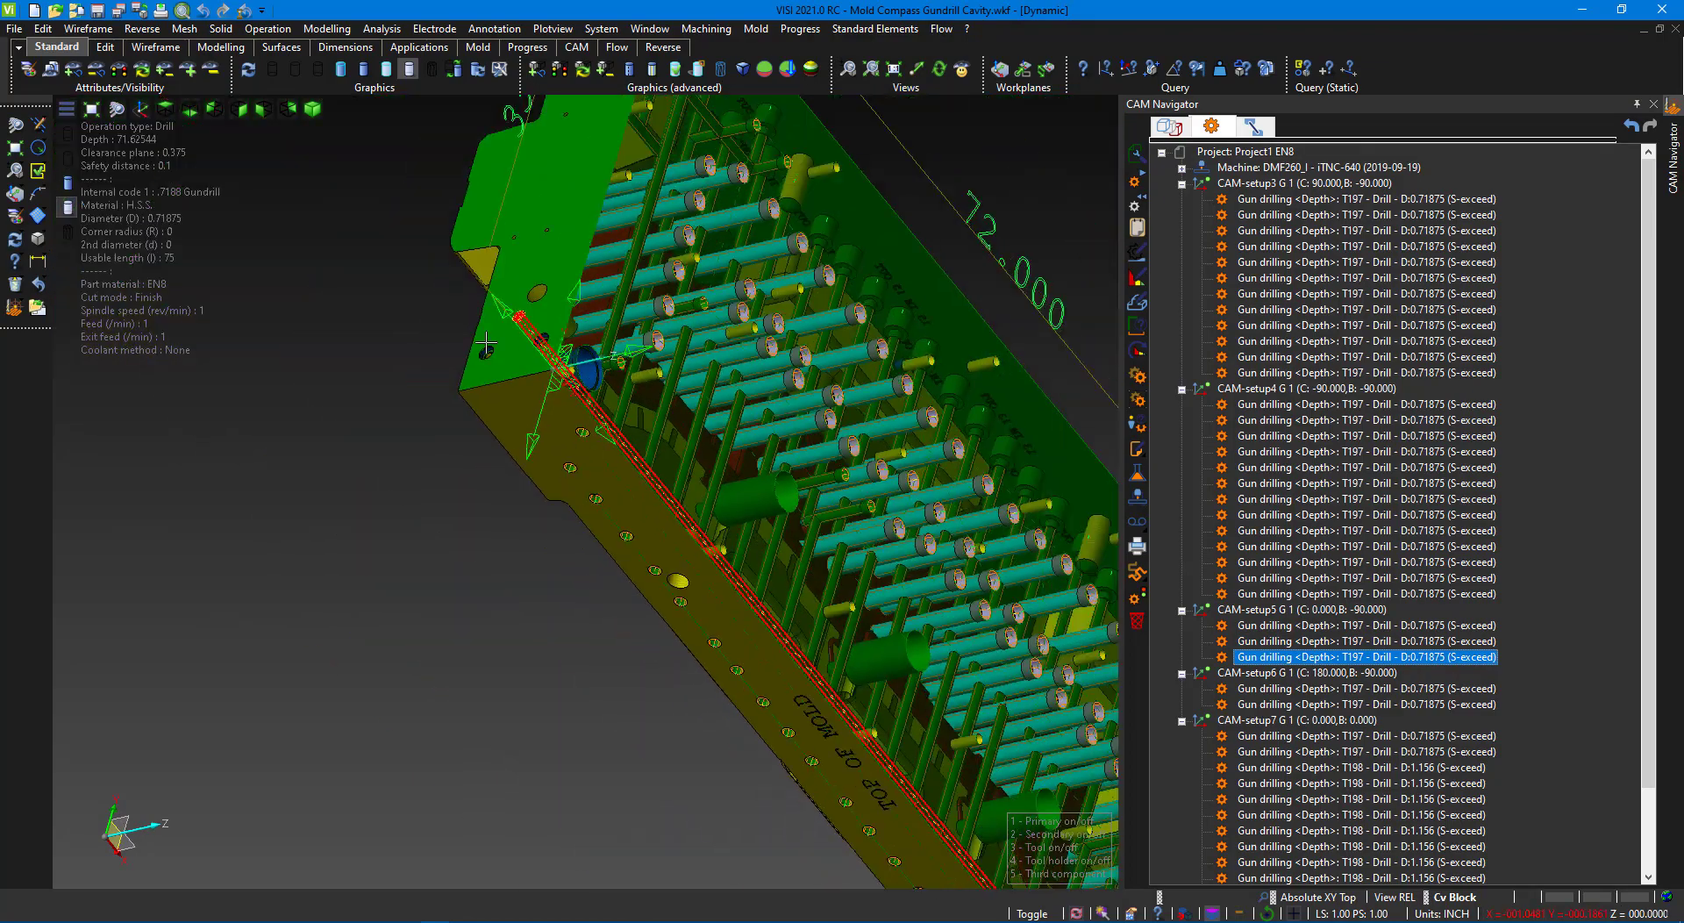
scroll(637, 311, up, 3)
scroll(636, 310, up, 2)
mouse_move(636, 311)
middle_down()
mouse_move(688, 256)
mouse_move(594, 286)
mouse_move(266, 203)
middle_up()
scroll(266, 203, down, 3)
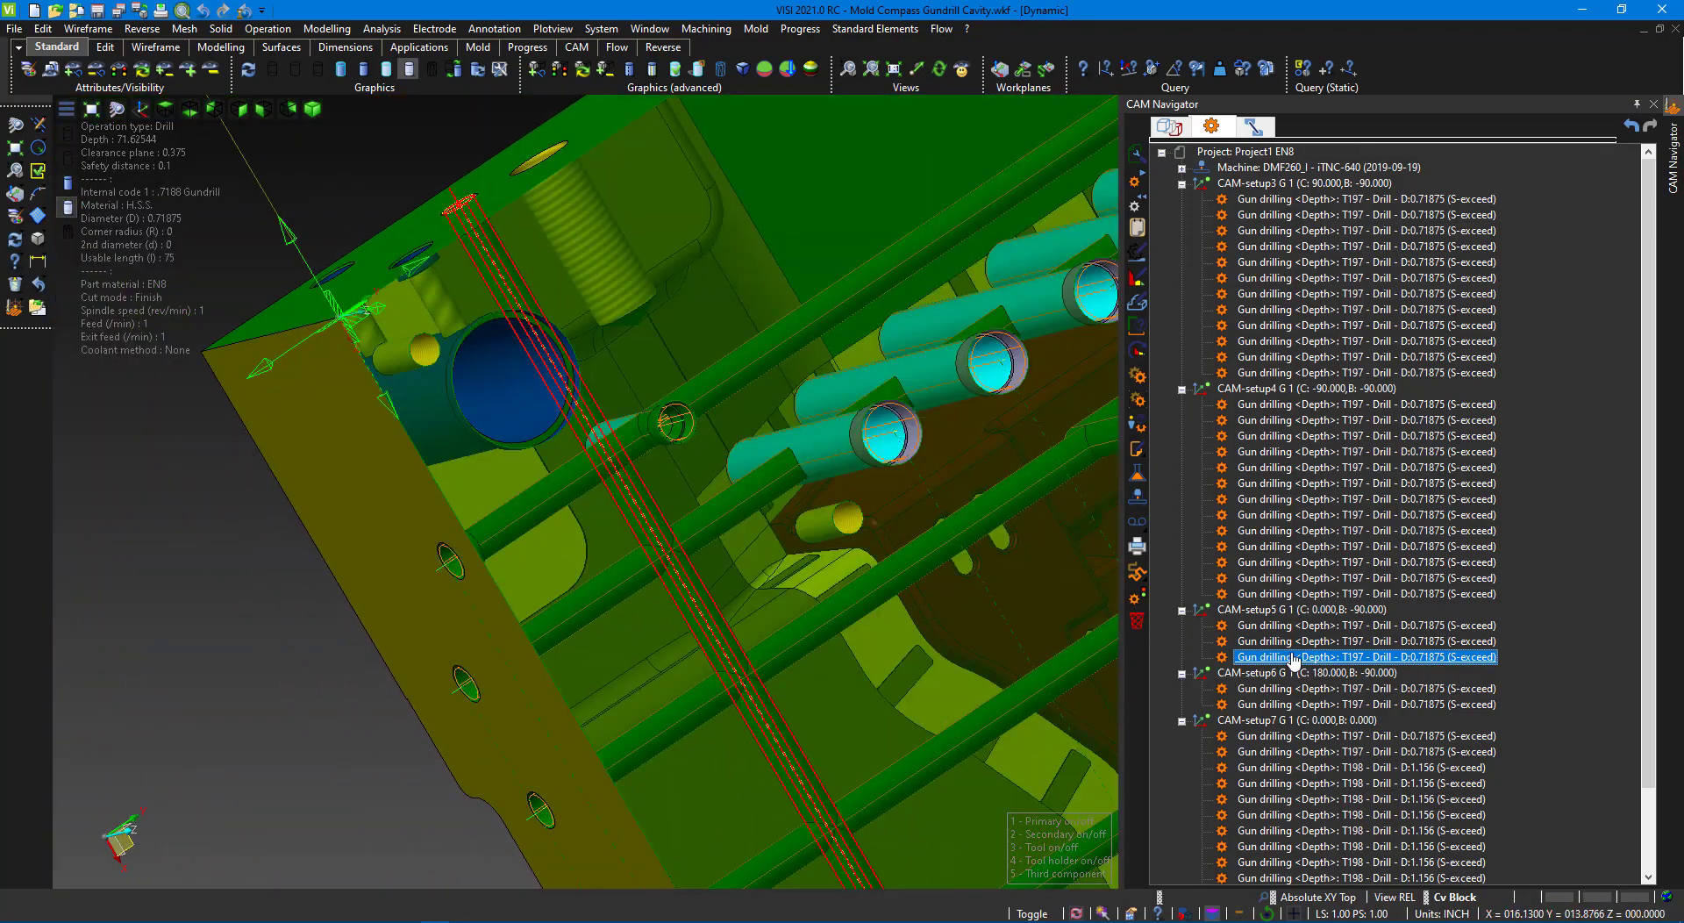
- Enable Reduce feed within speeding distance and Final retraction in feed for the third CAM-setup5 operation
double_click(1295, 657)
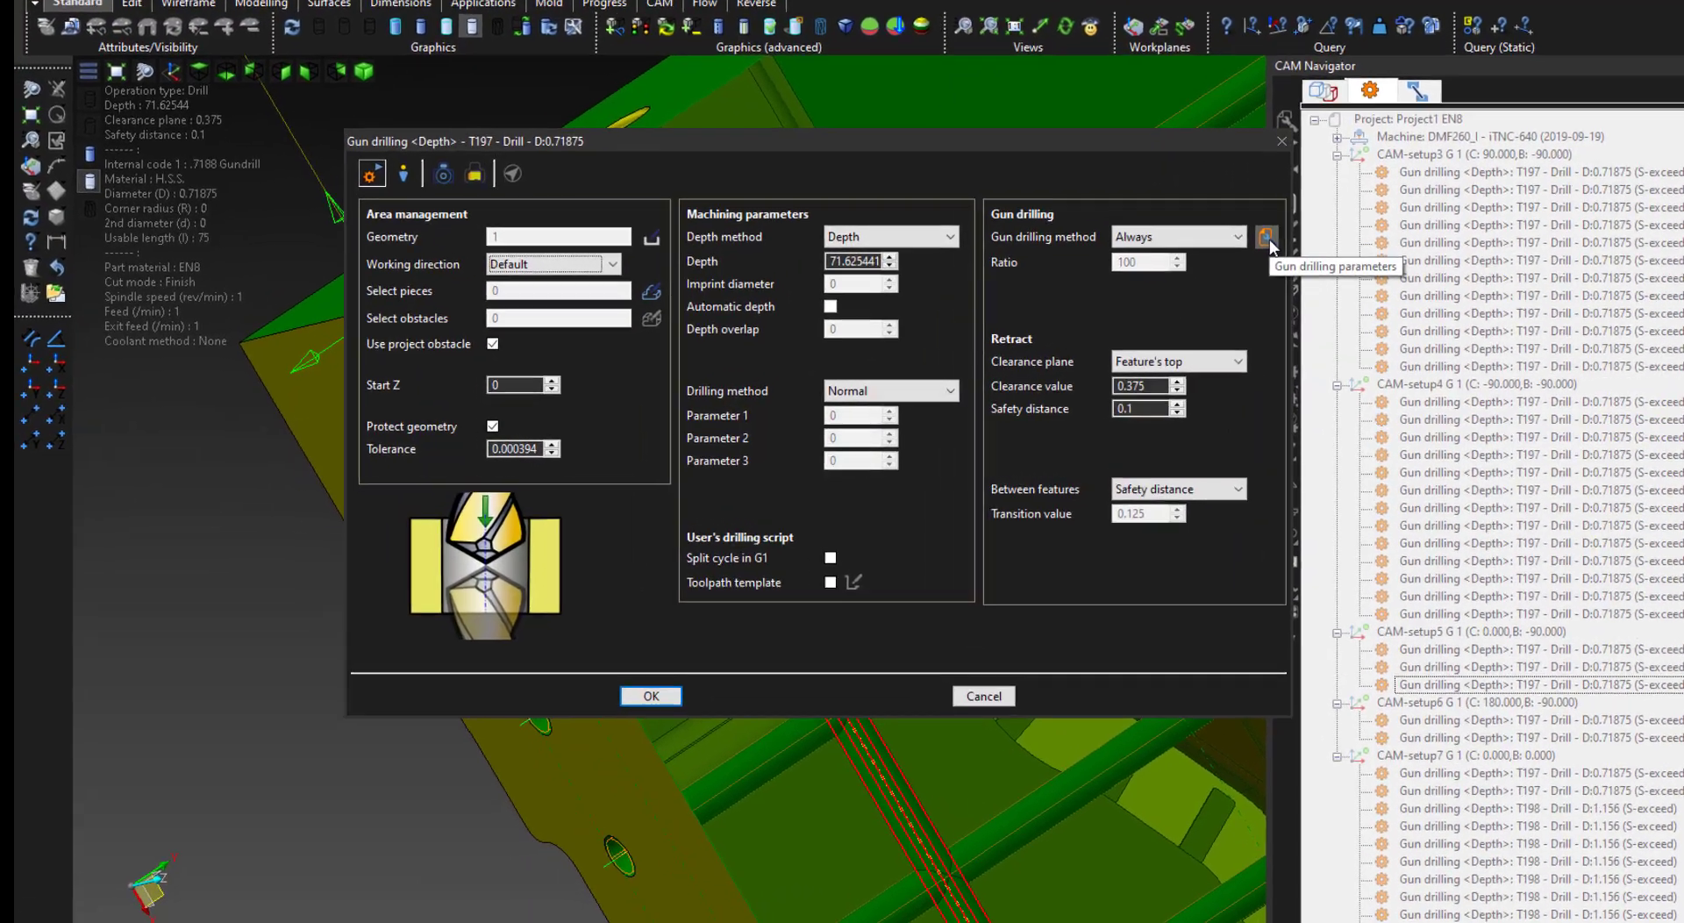
click(1118, 256)
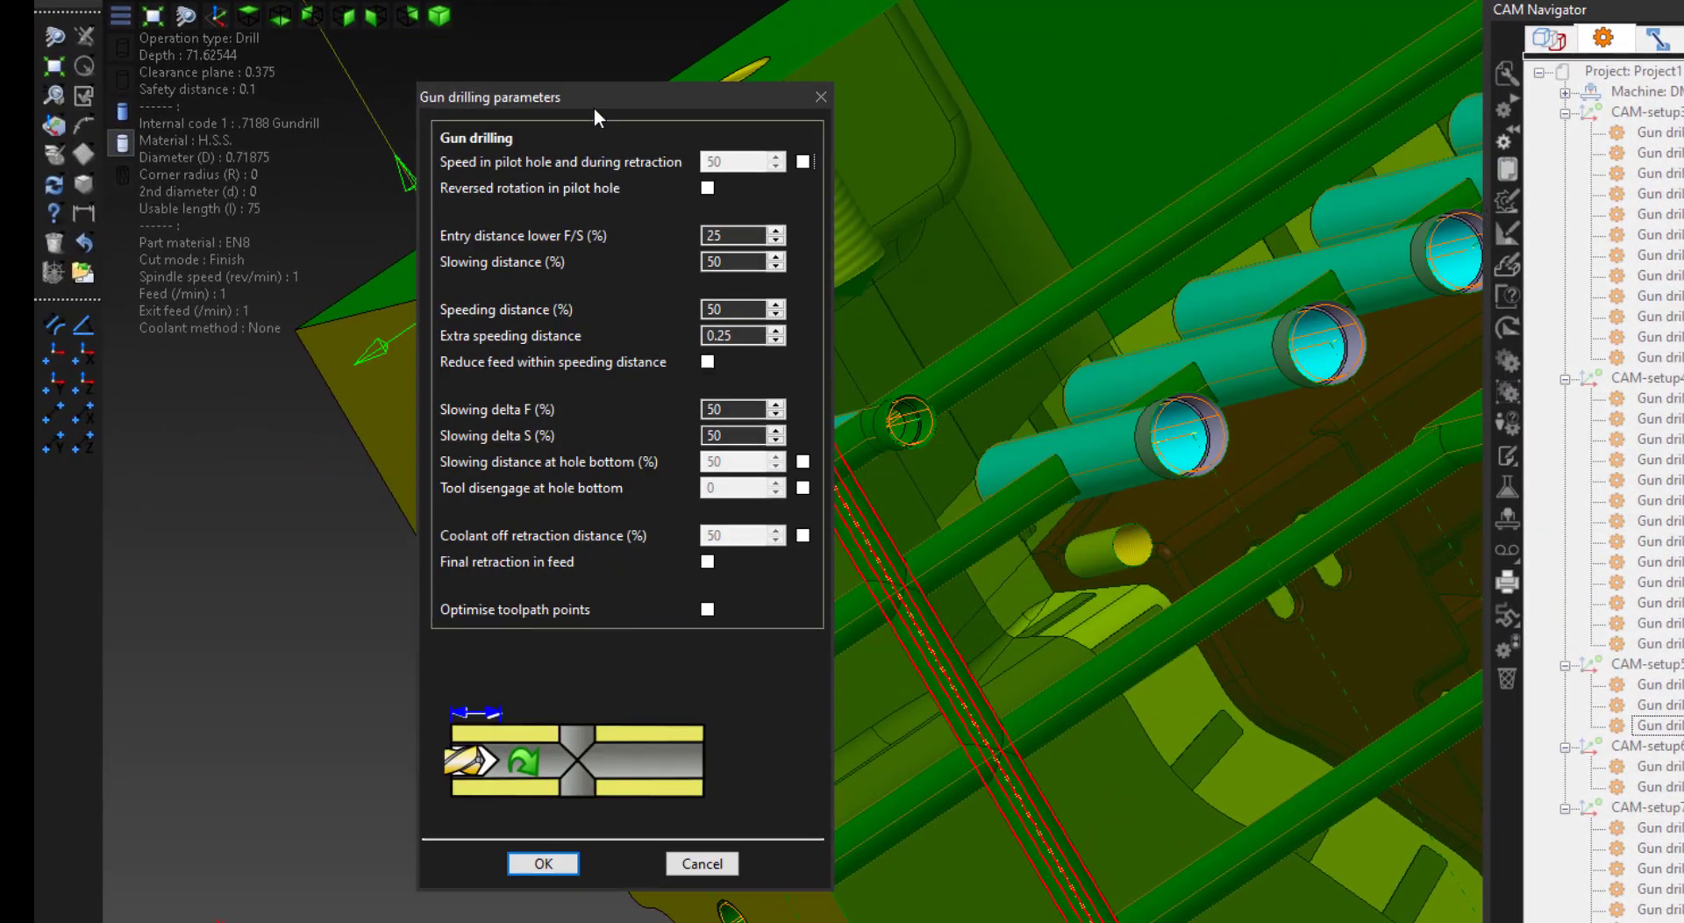
drag(595, 117, 1154, 124)
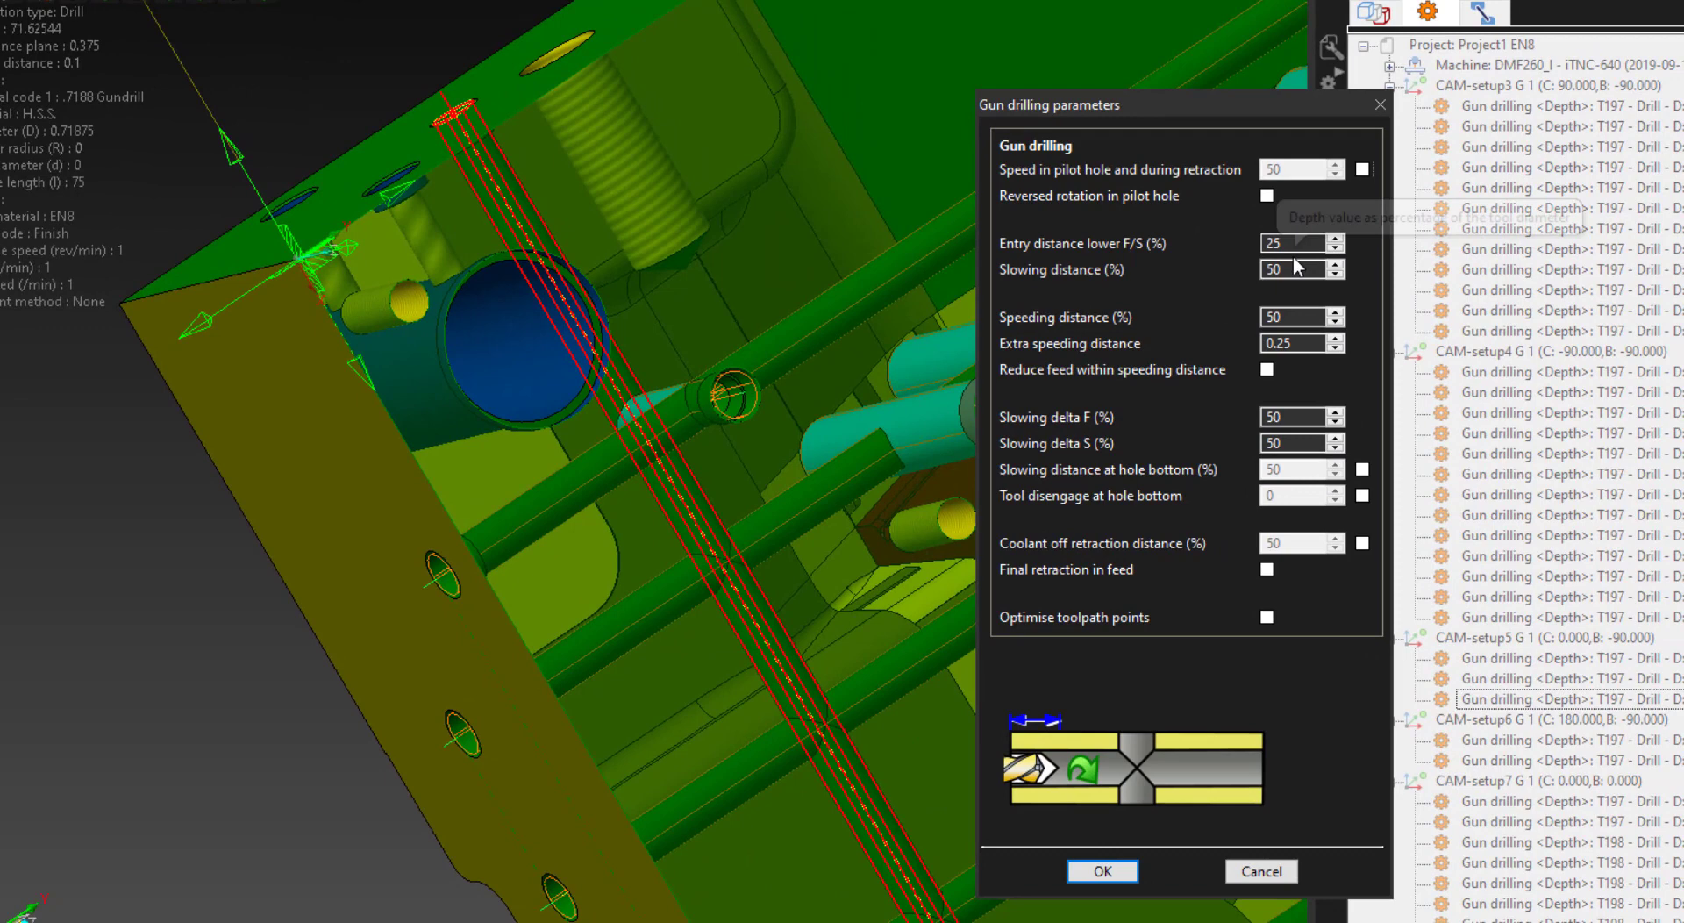
click(1267, 369)
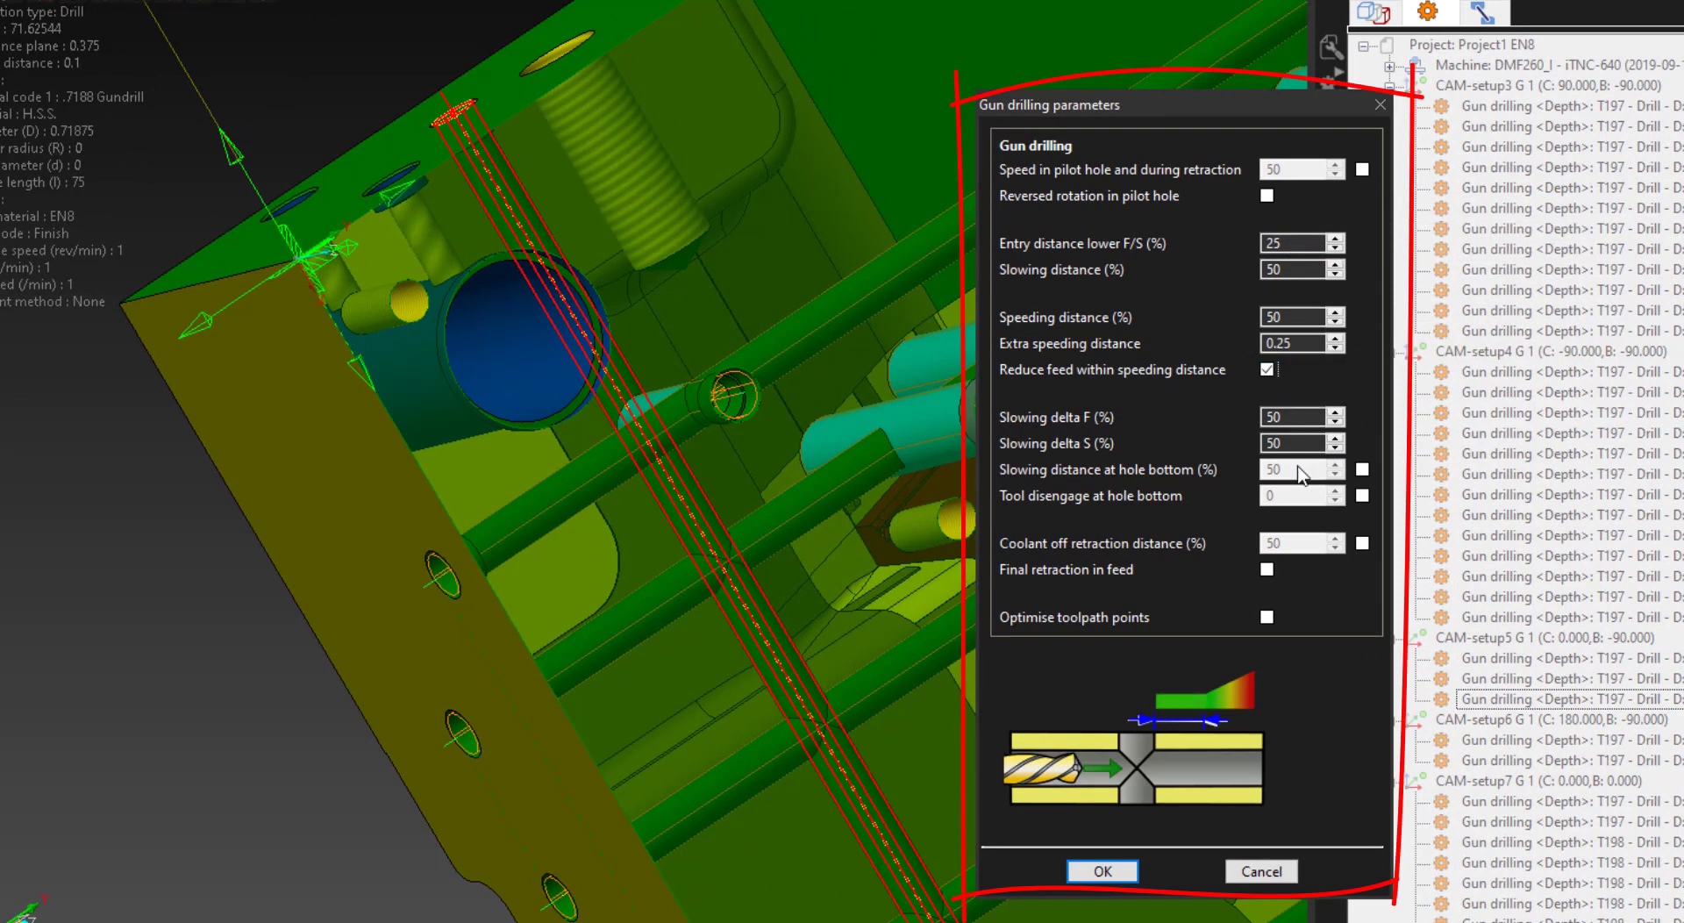
click(1266, 569)
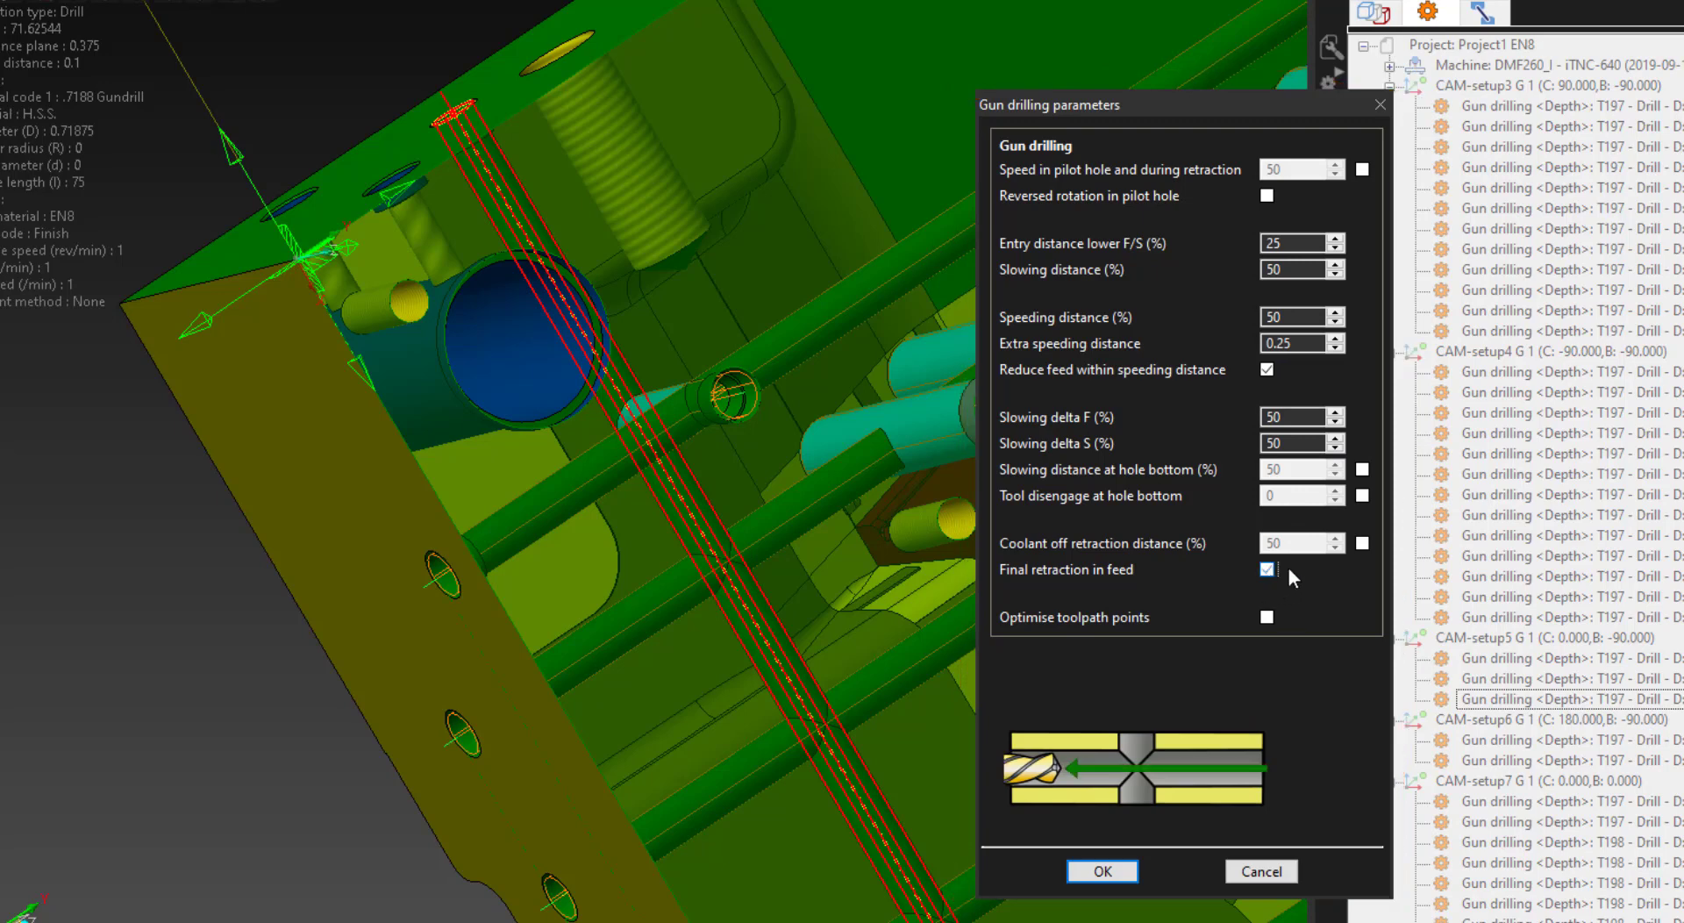
click(1103, 871)
click(571, 663)
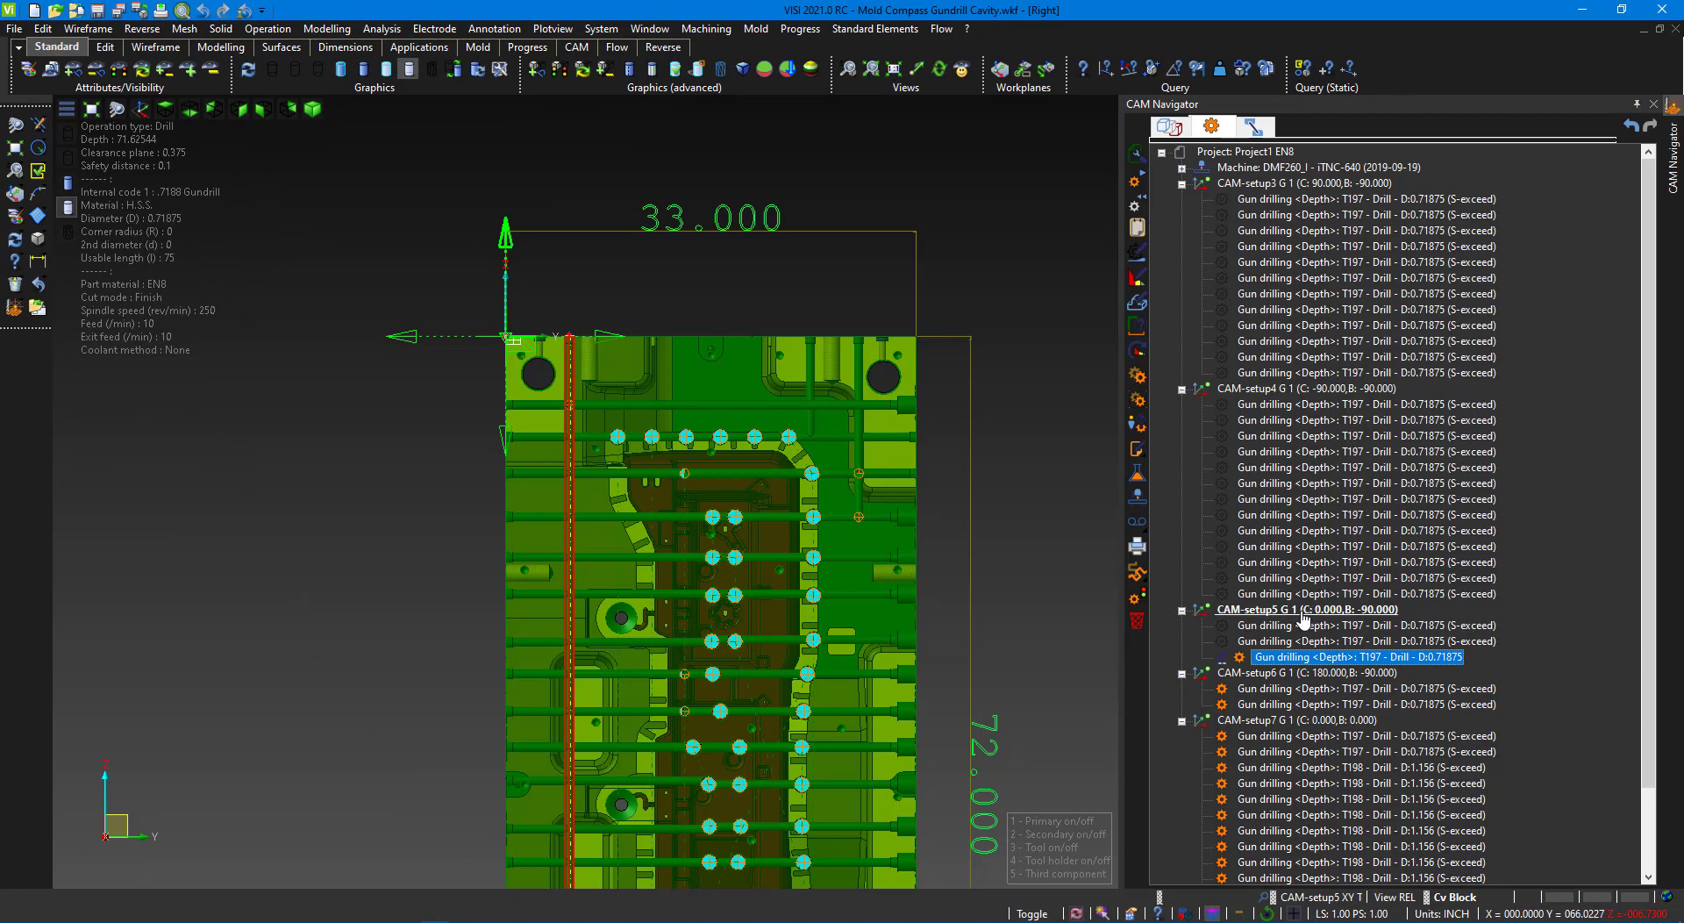
- Hide the toolpaths of the selected gun drilling operations
scroll(1520, 771, down, 2)
drag(1510, 874, 1401, 602)
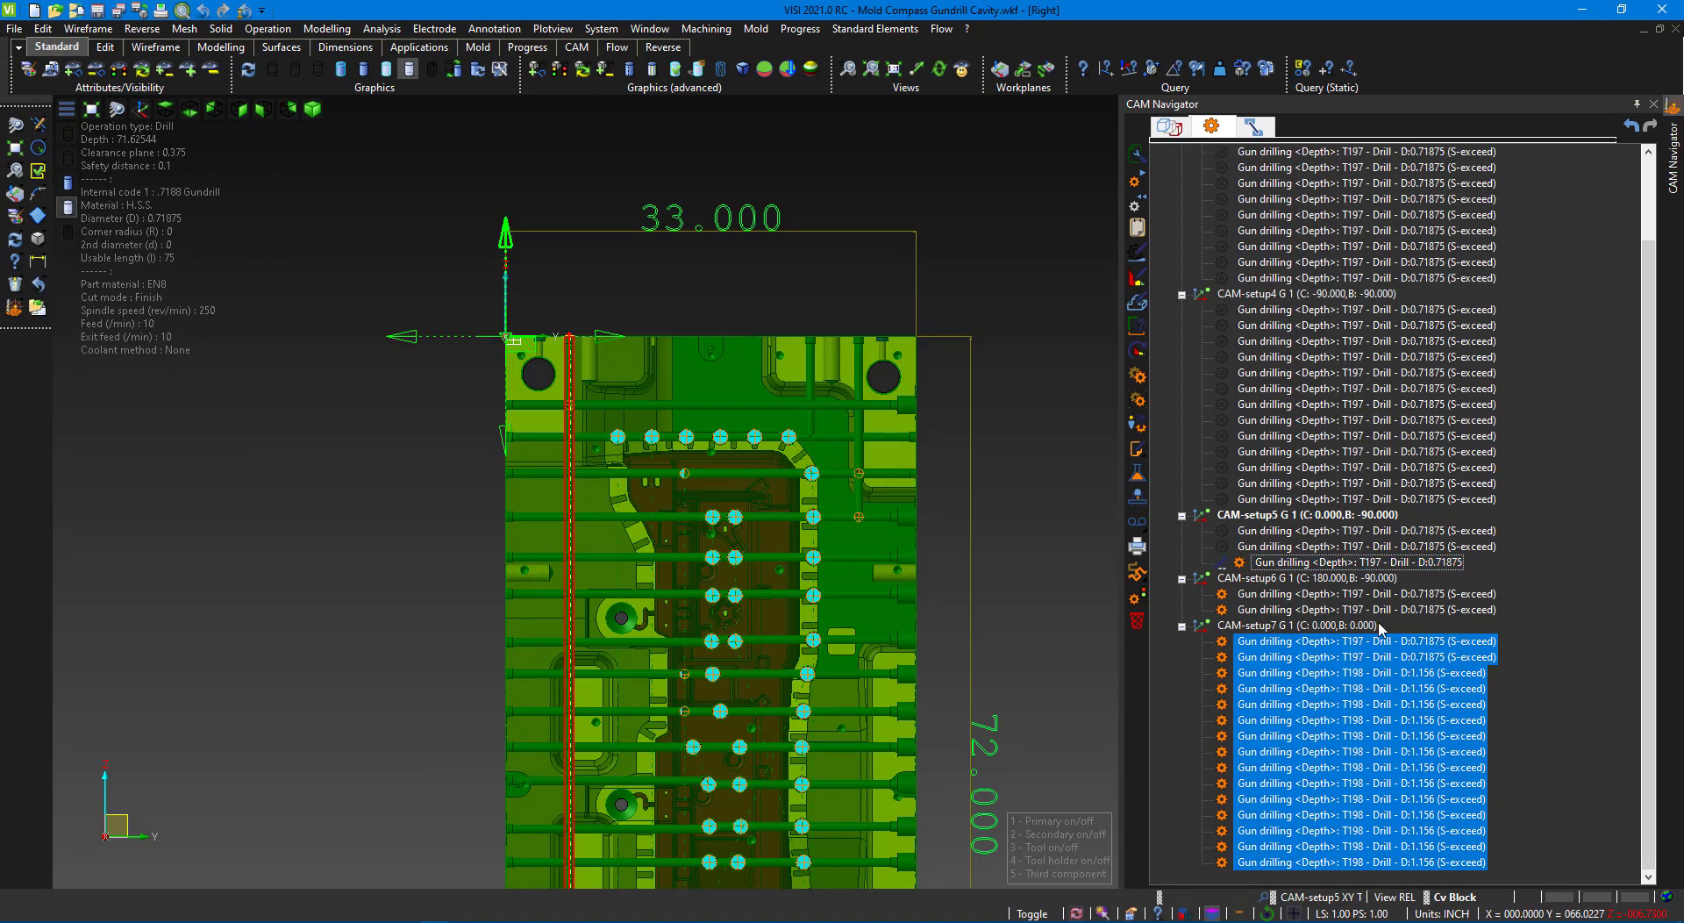
right_click(1401, 602)
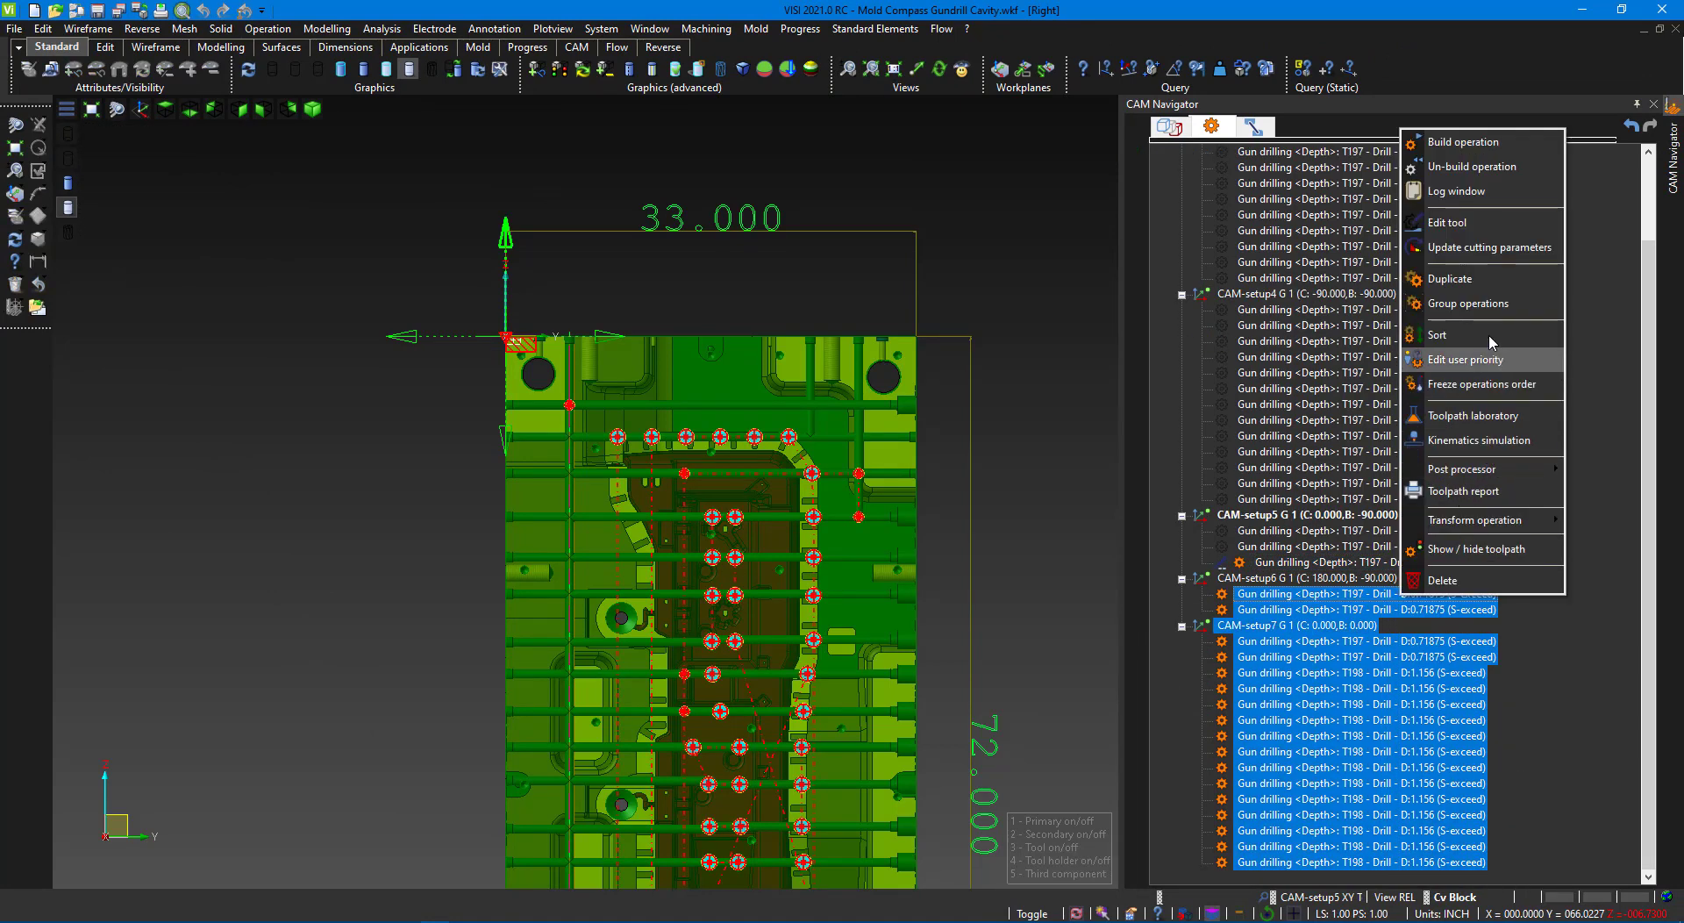
click(1482, 548)
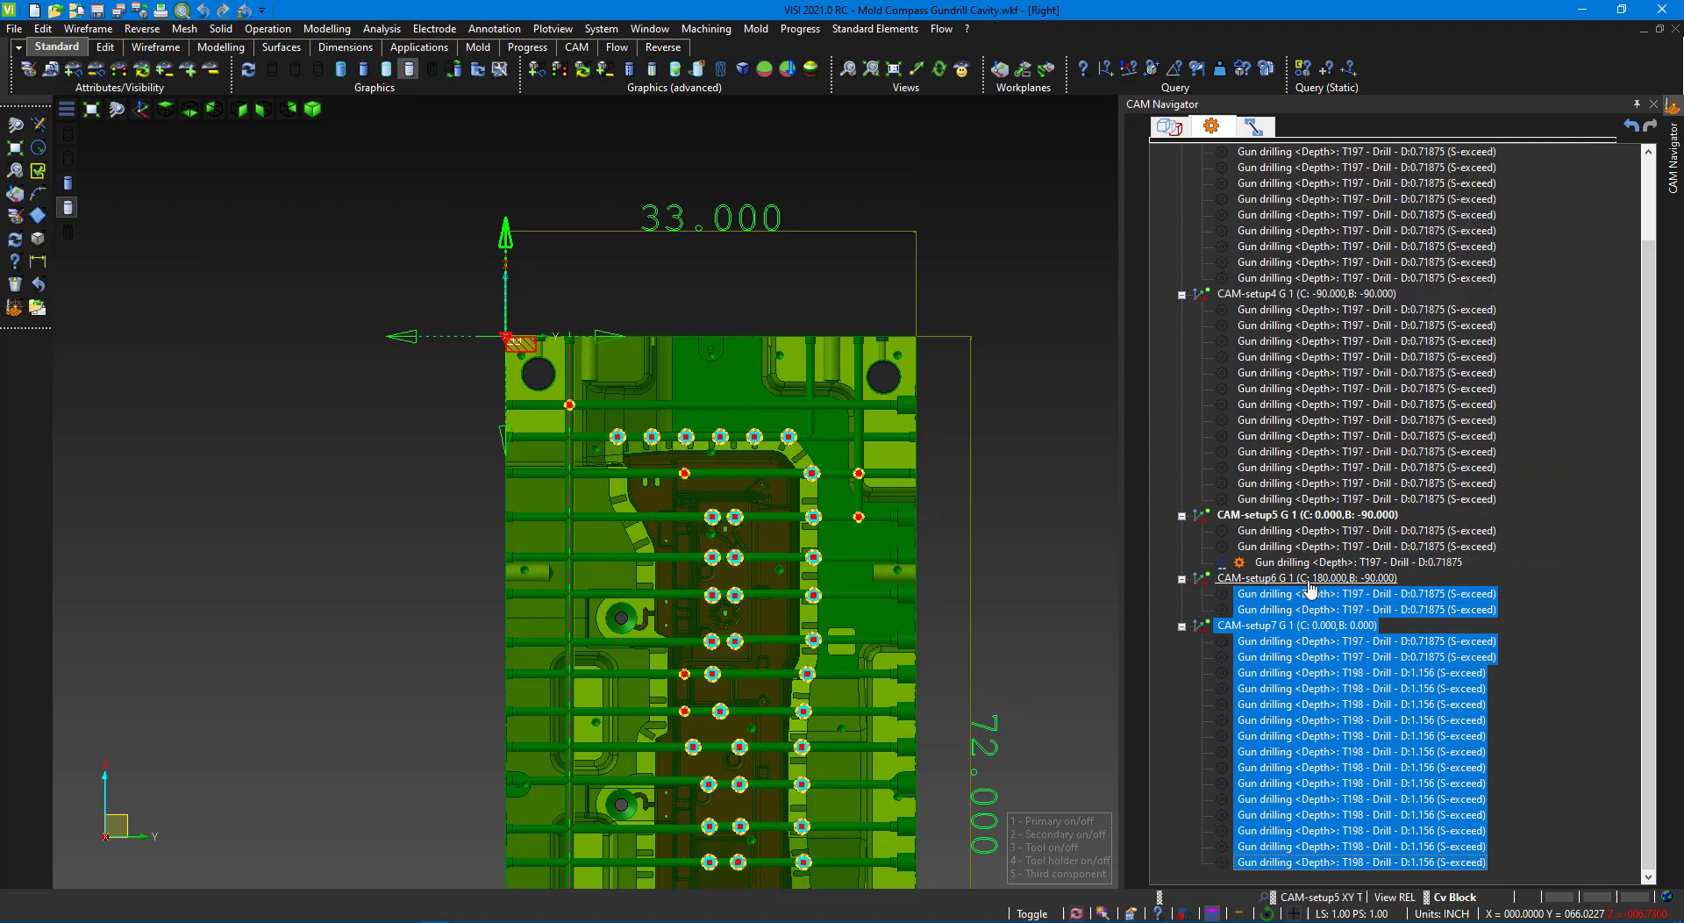
- Select CAM-setup5, then zoom and pan around the pipe crossings to inspect them
click(1268, 563)
click(1262, 524)
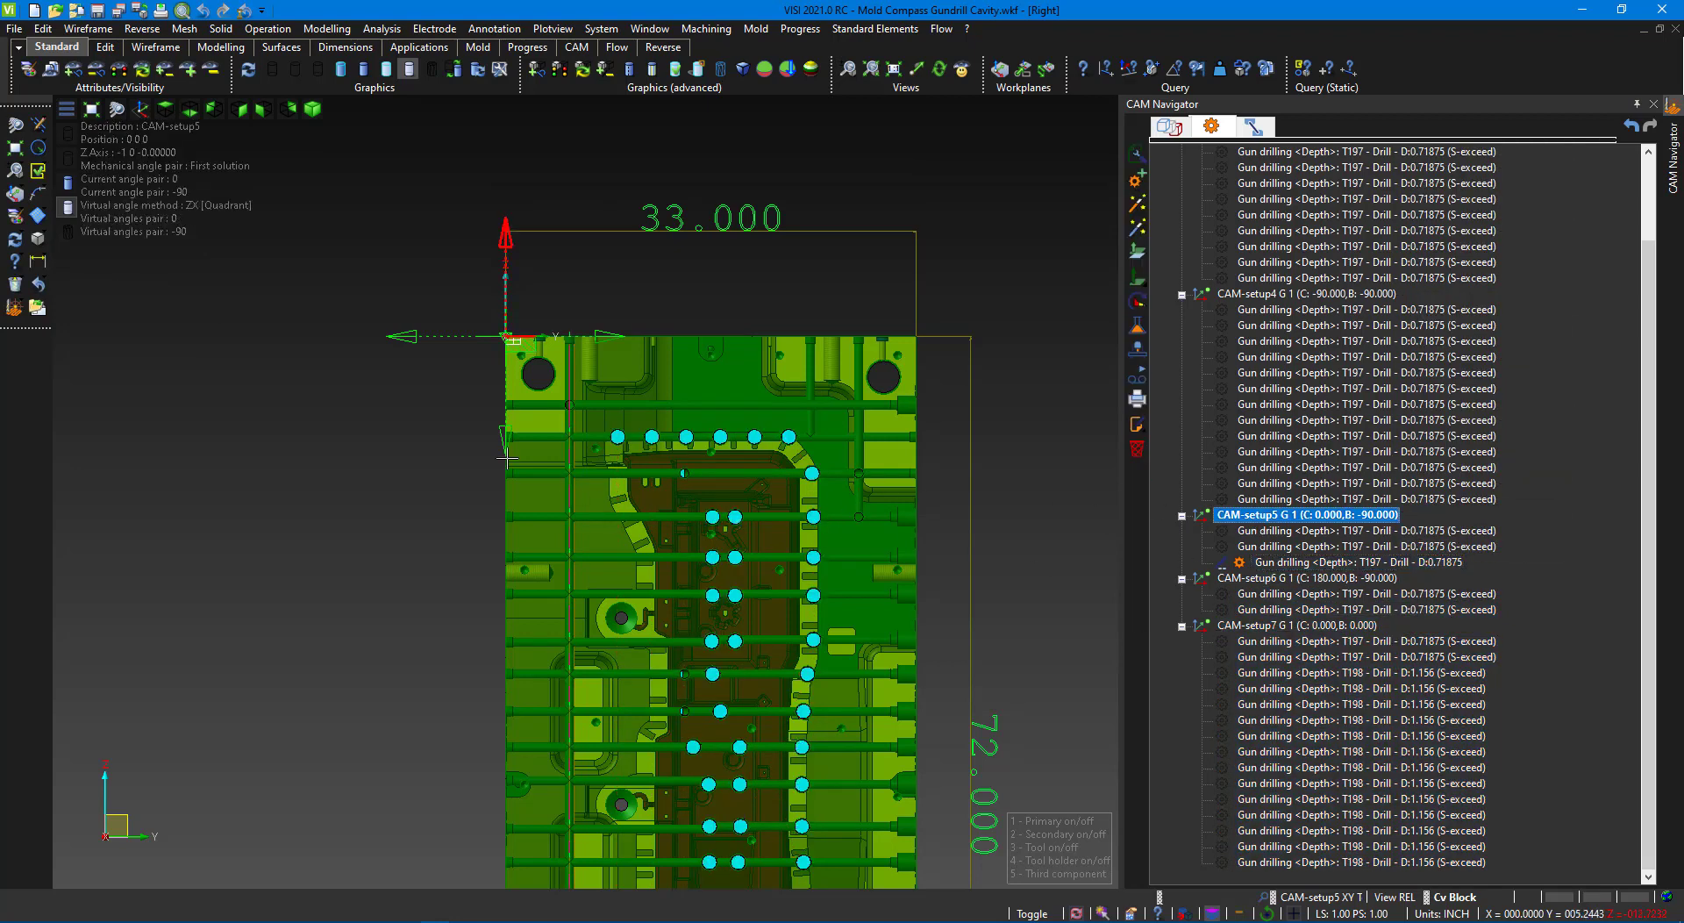
scroll(574, 351, up, 4)
scroll(574, 351, up, 1)
scroll(574, 351, up, 3)
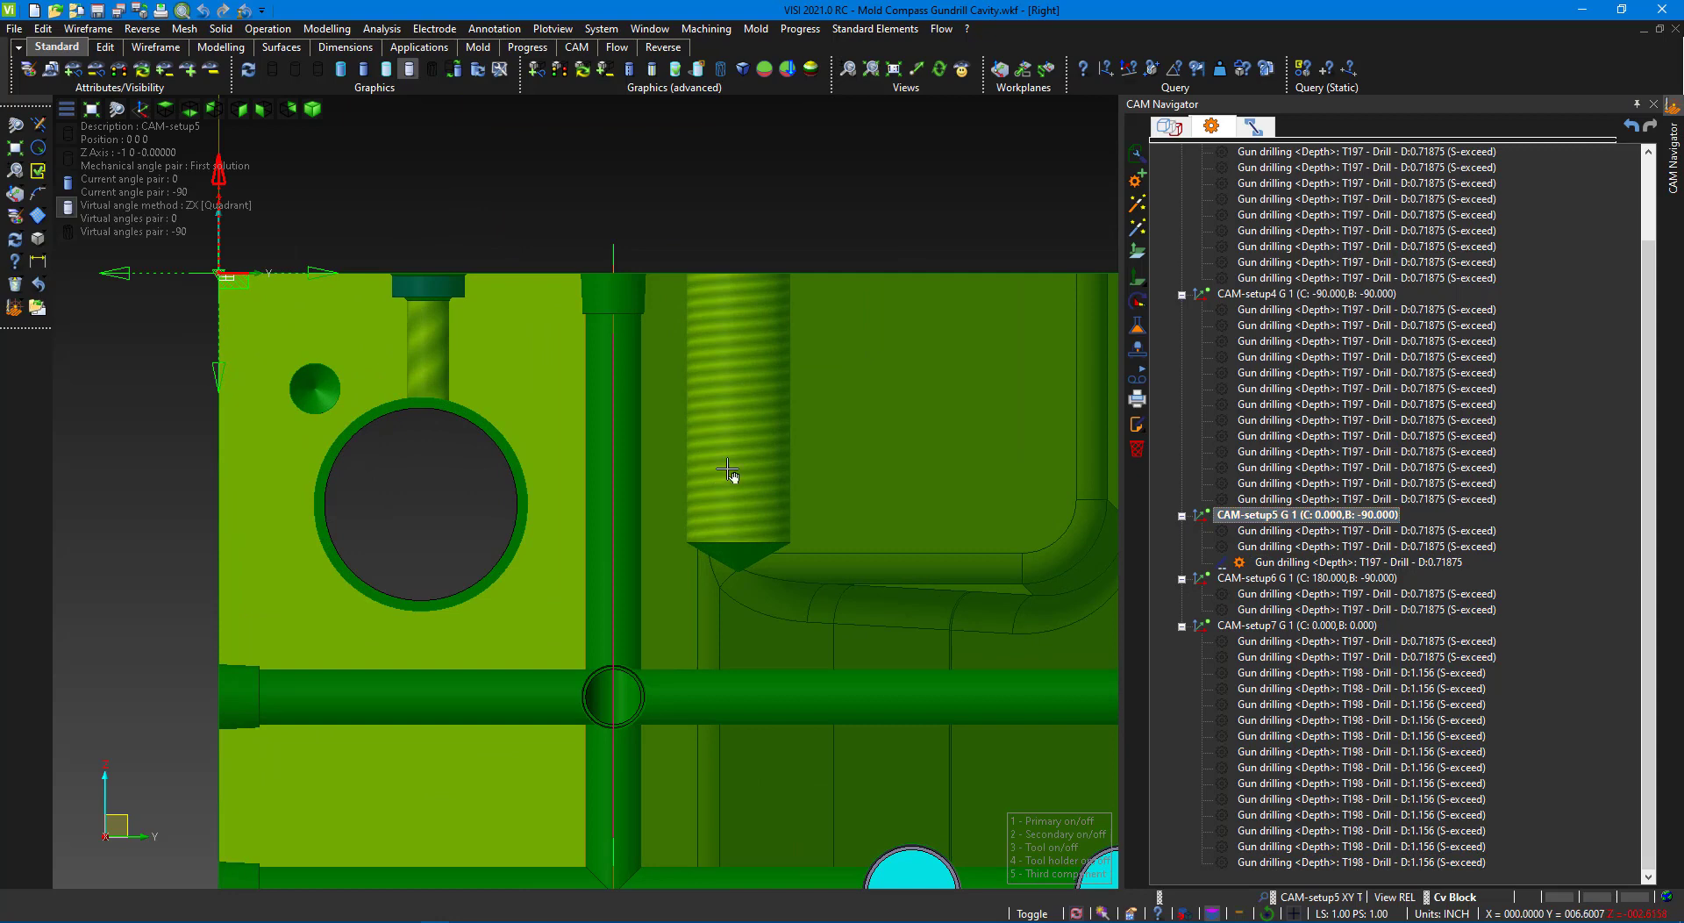
scroll(728, 471, down, 2)
scroll(614, 220, up, 4)
scroll(600, 138, down, 2)
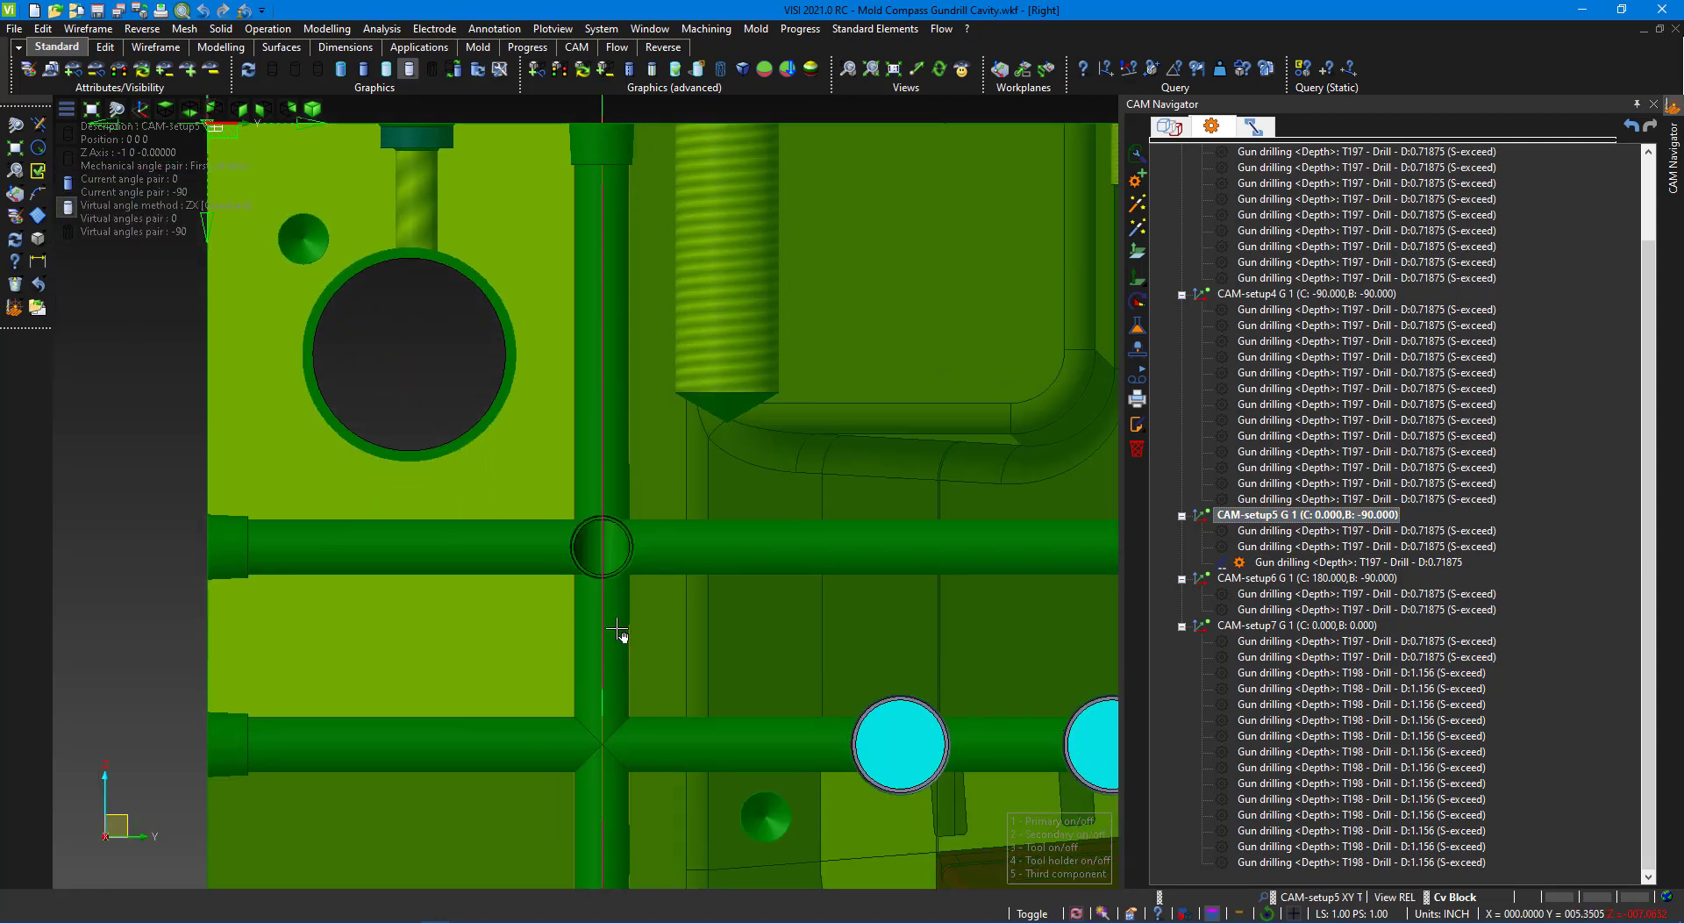
middle_drag(605, 697, 608, 319)
scroll(590, 365, up, 2)
scroll(583, 356, up, 2)
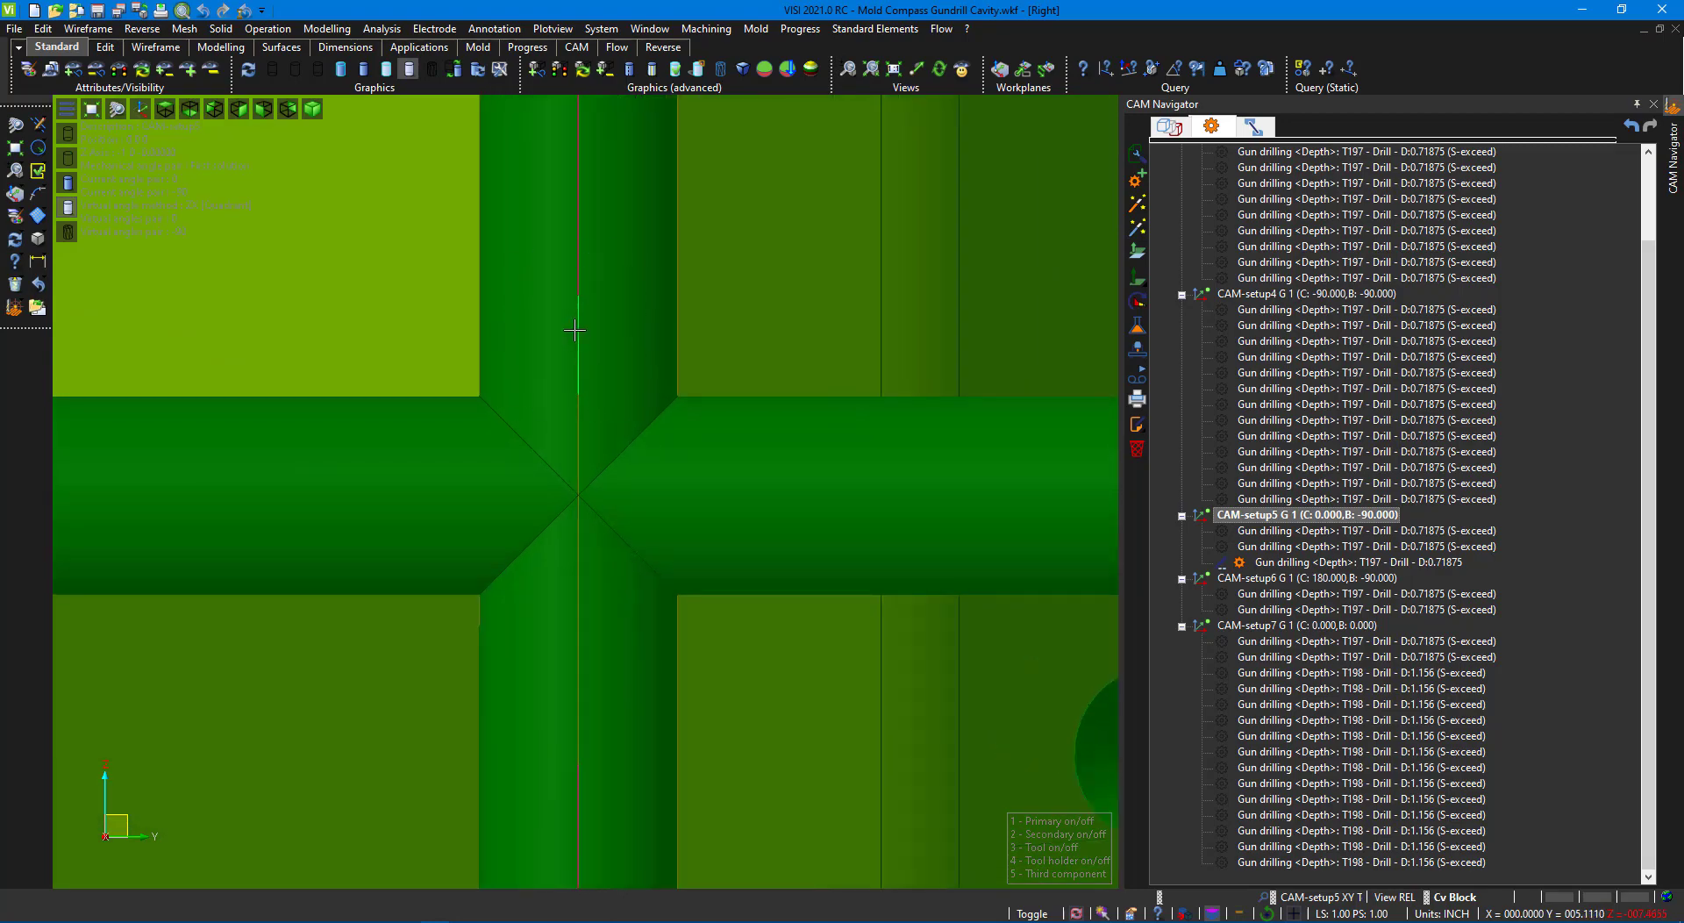
scroll(575, 330, down, 2)
scroll(579, 351, down, 2)
scroll(584, 394, down, 2)
scroll(592, 587, up, 3)
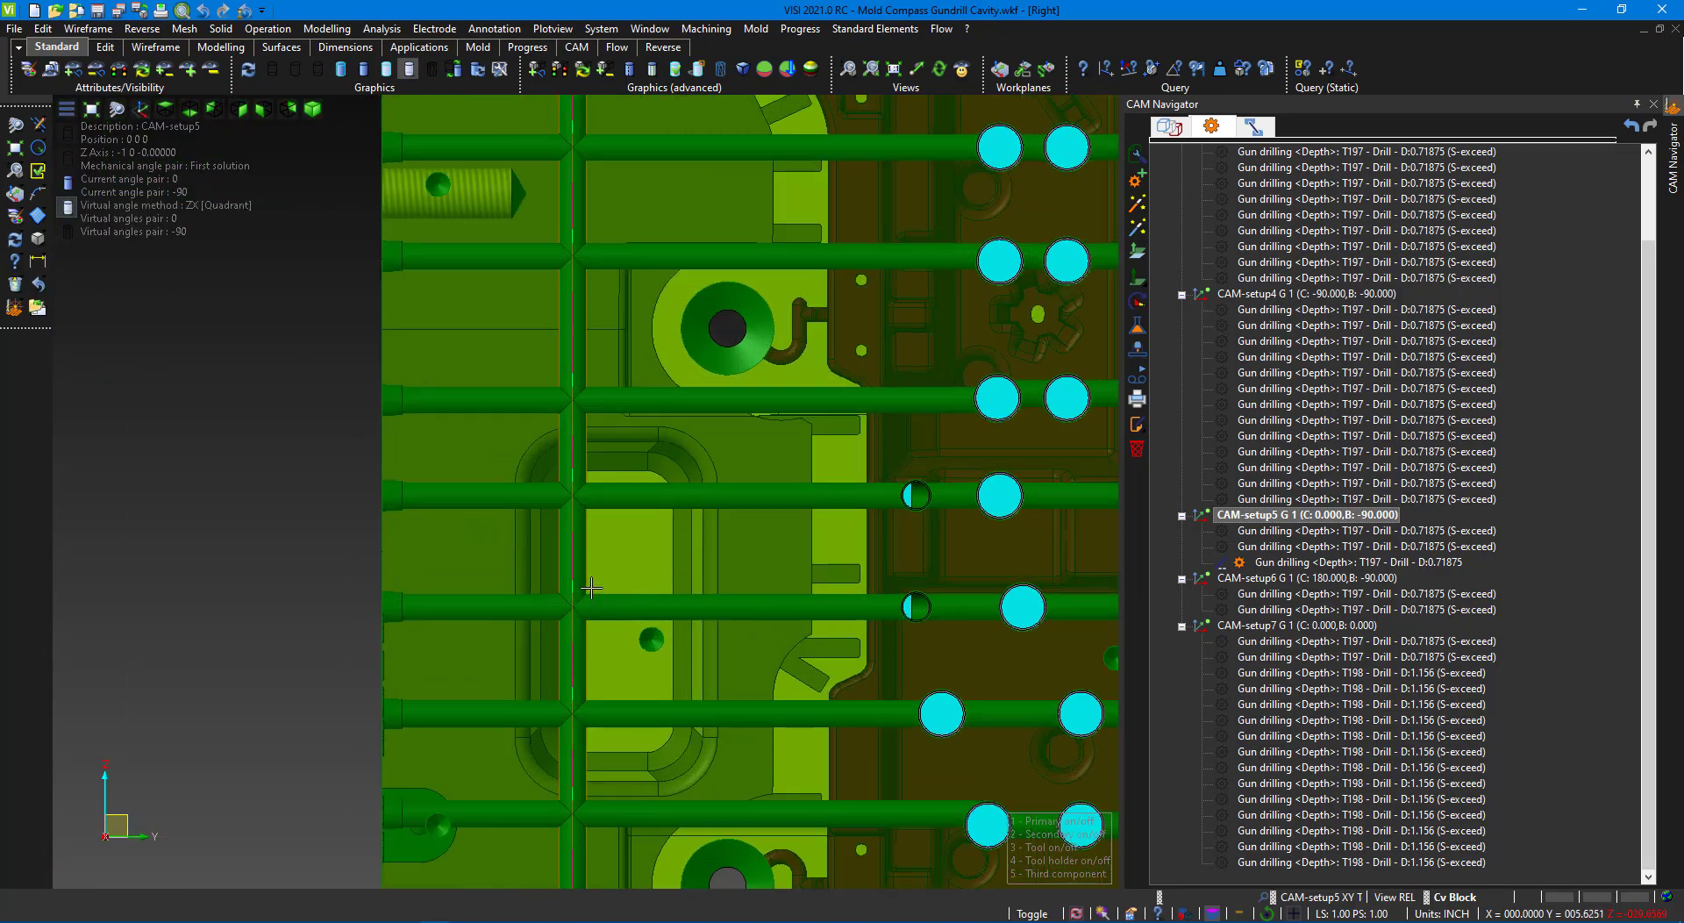
scroll(591, 586, up, 2)
scroll(555, 577, down, 4)
scroll(606, 466, down, 4)
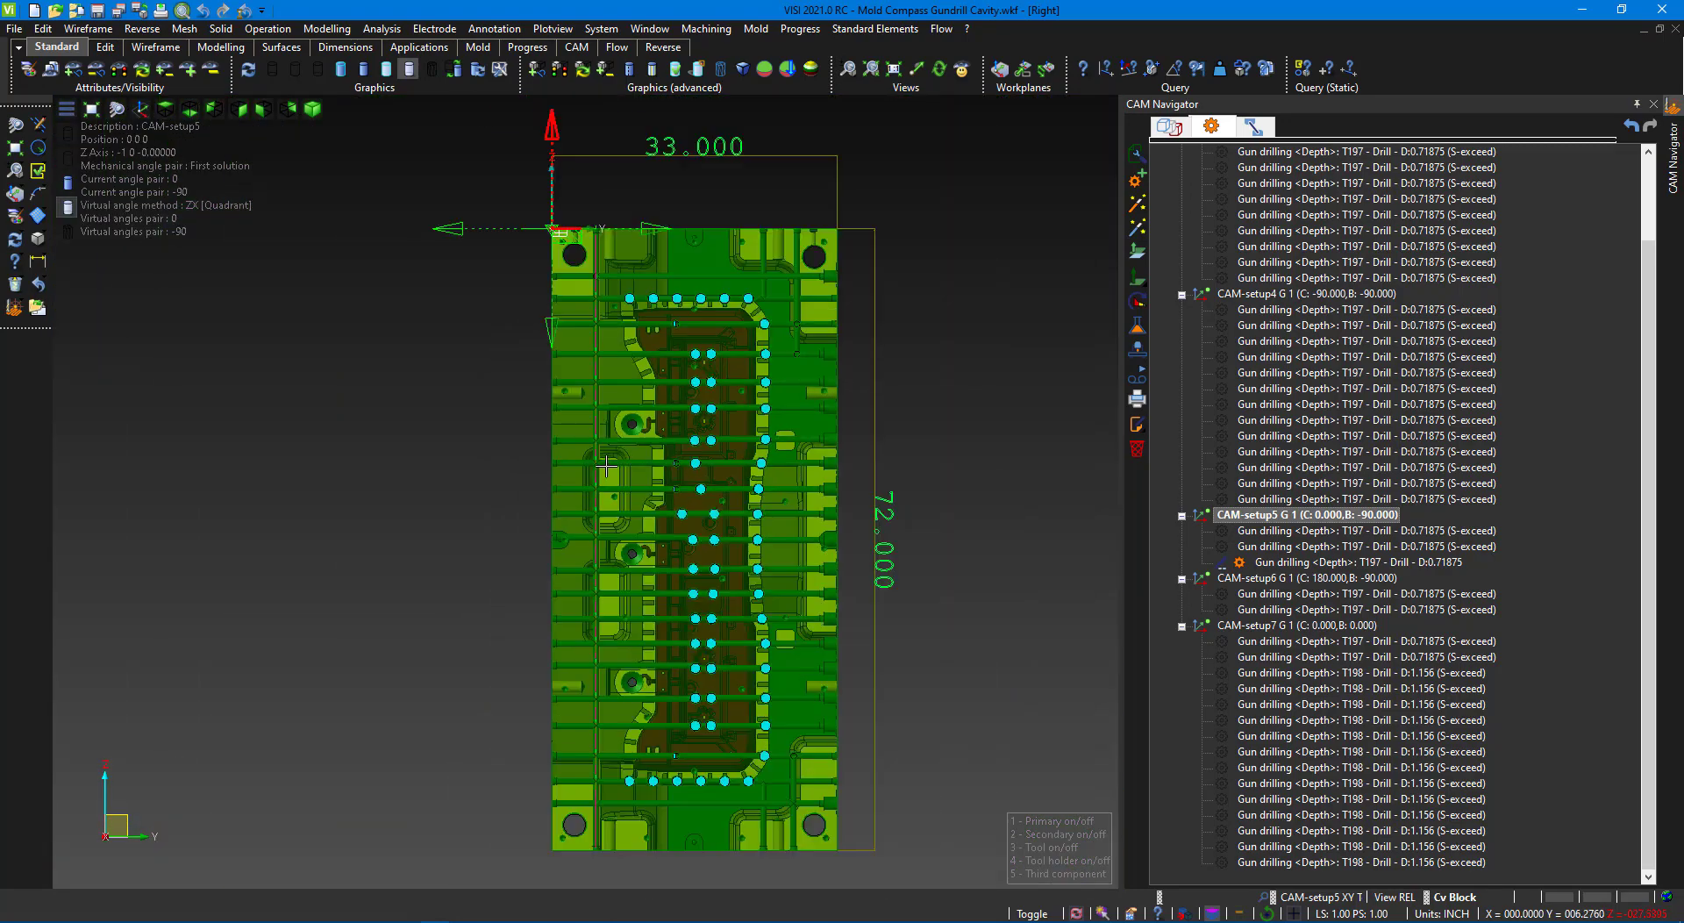
scroll(586, 760, down, 2)
scroll(588, 759, up, 4)
scroll(633, 758, up, 3)
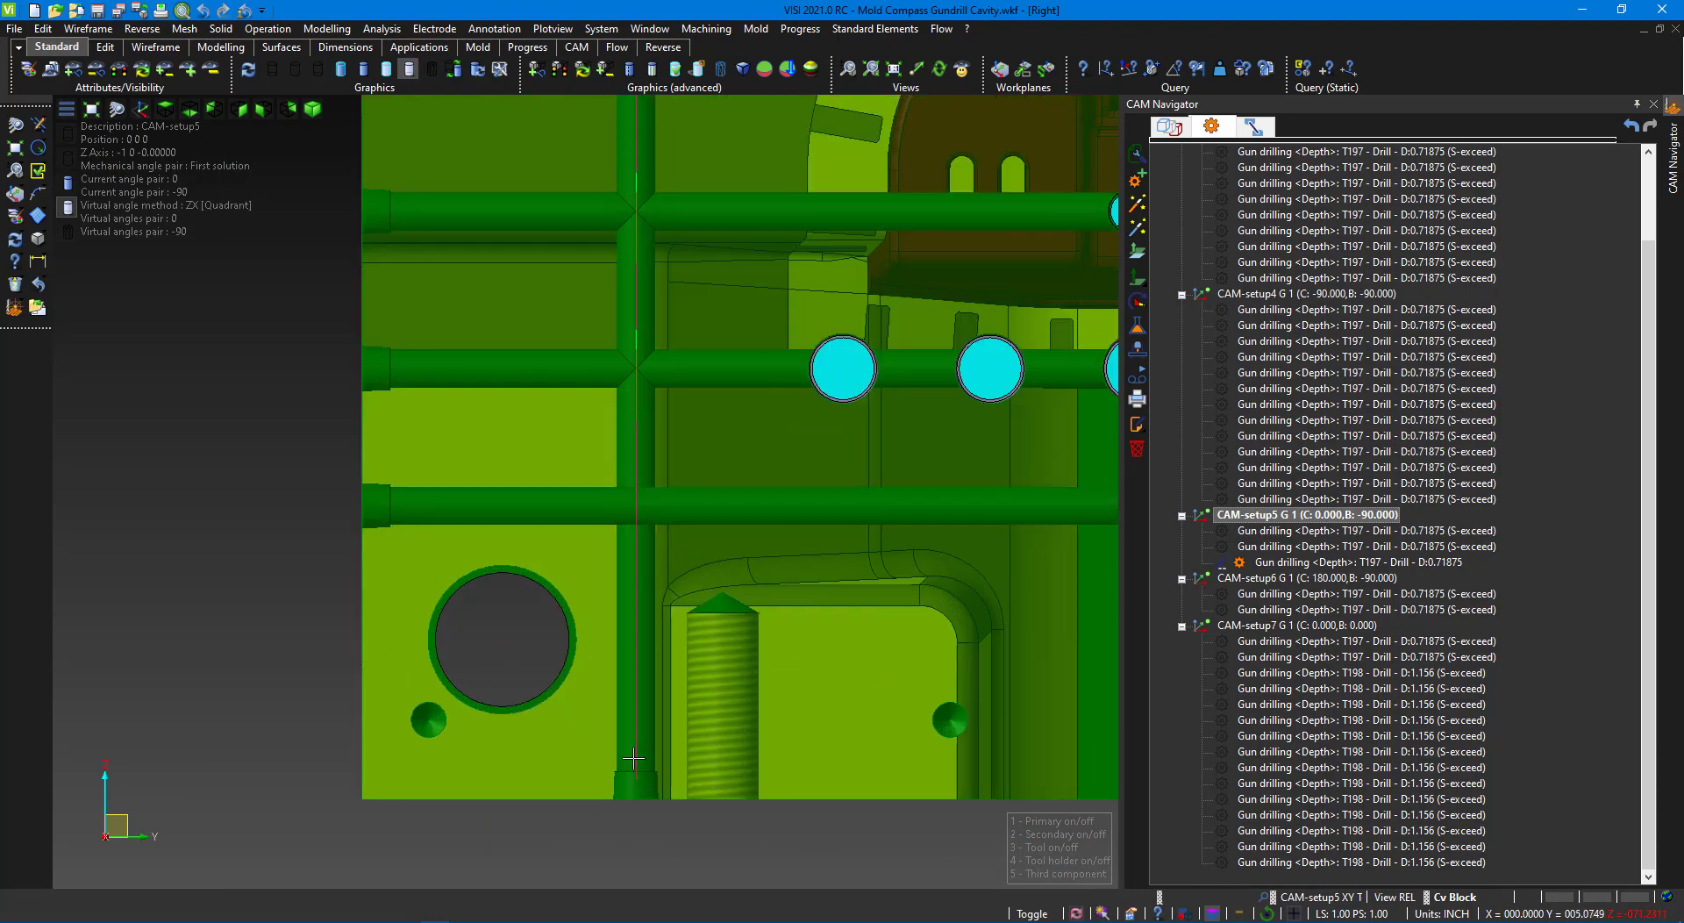
scroll(641, 766, up, 1)
scroll(633, 781, up, 1)
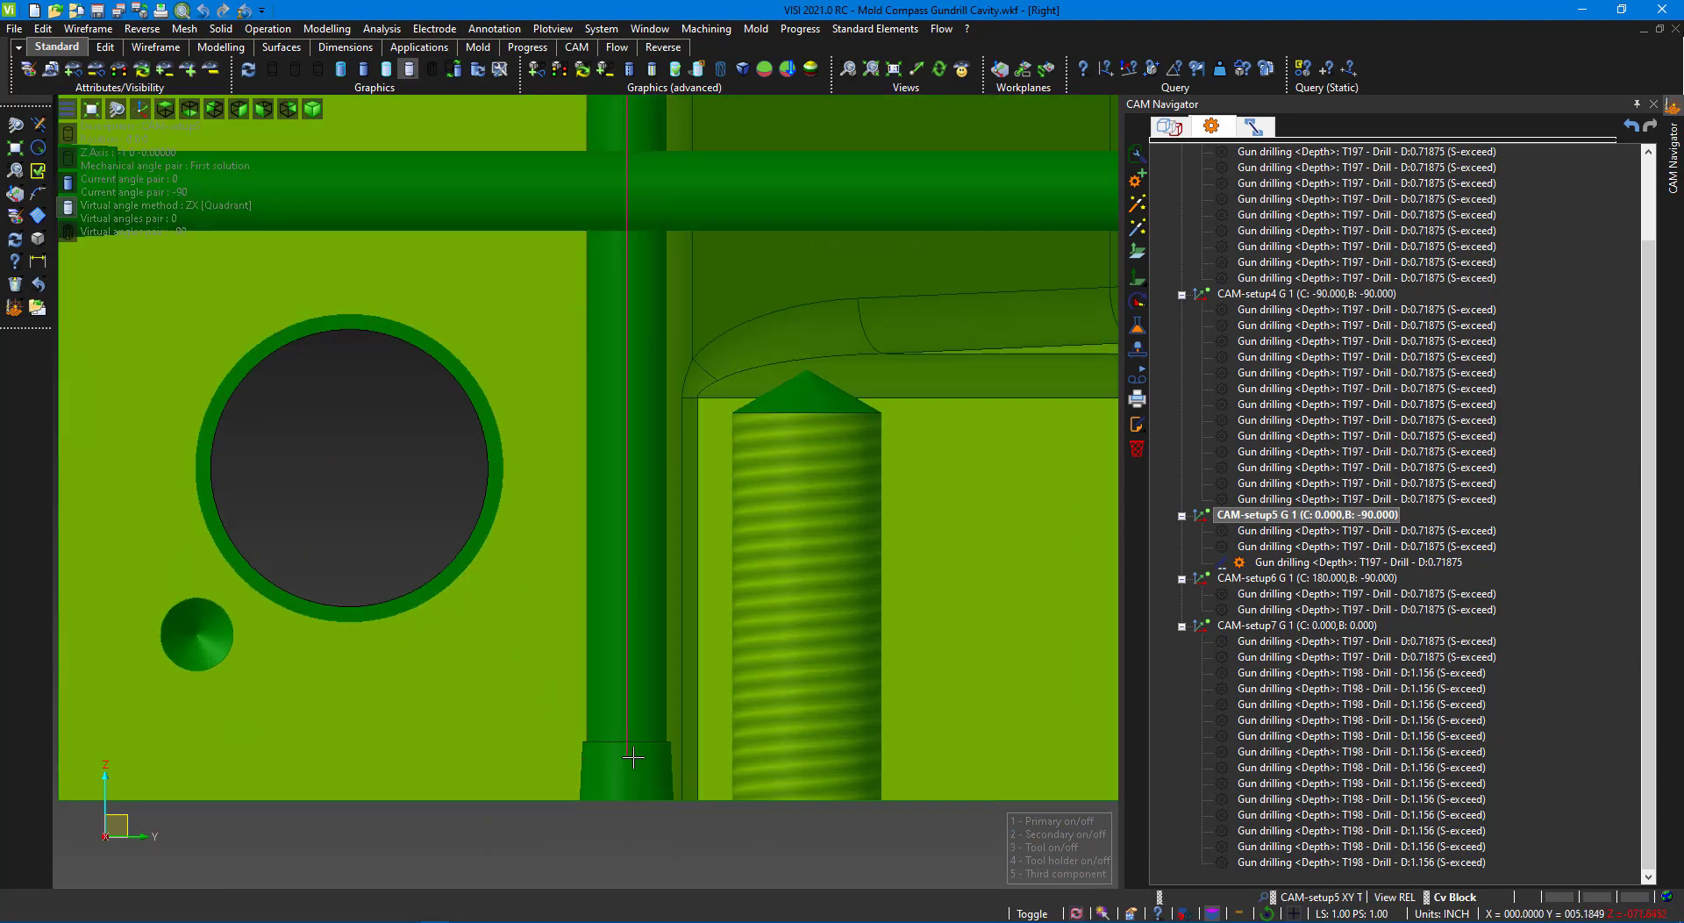
scroll(597, 789, down, 1)
scroll(564, 855, down, 3)
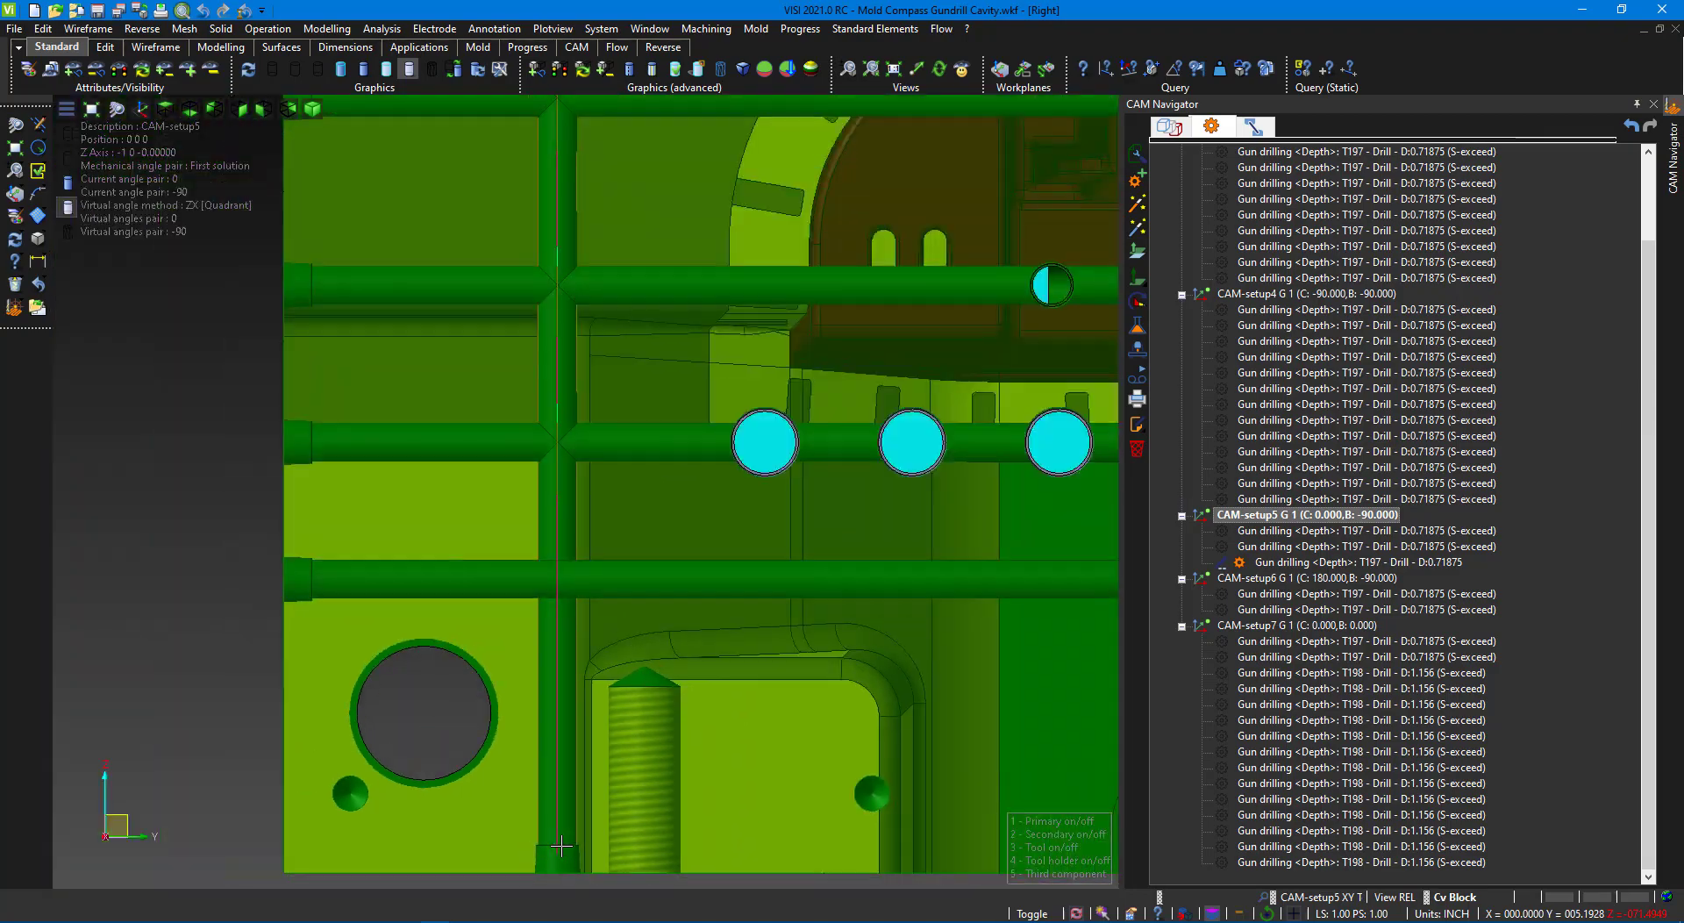
- Open the gun drilling operation and show the example part as shaded solids
double_click(1281, 564)
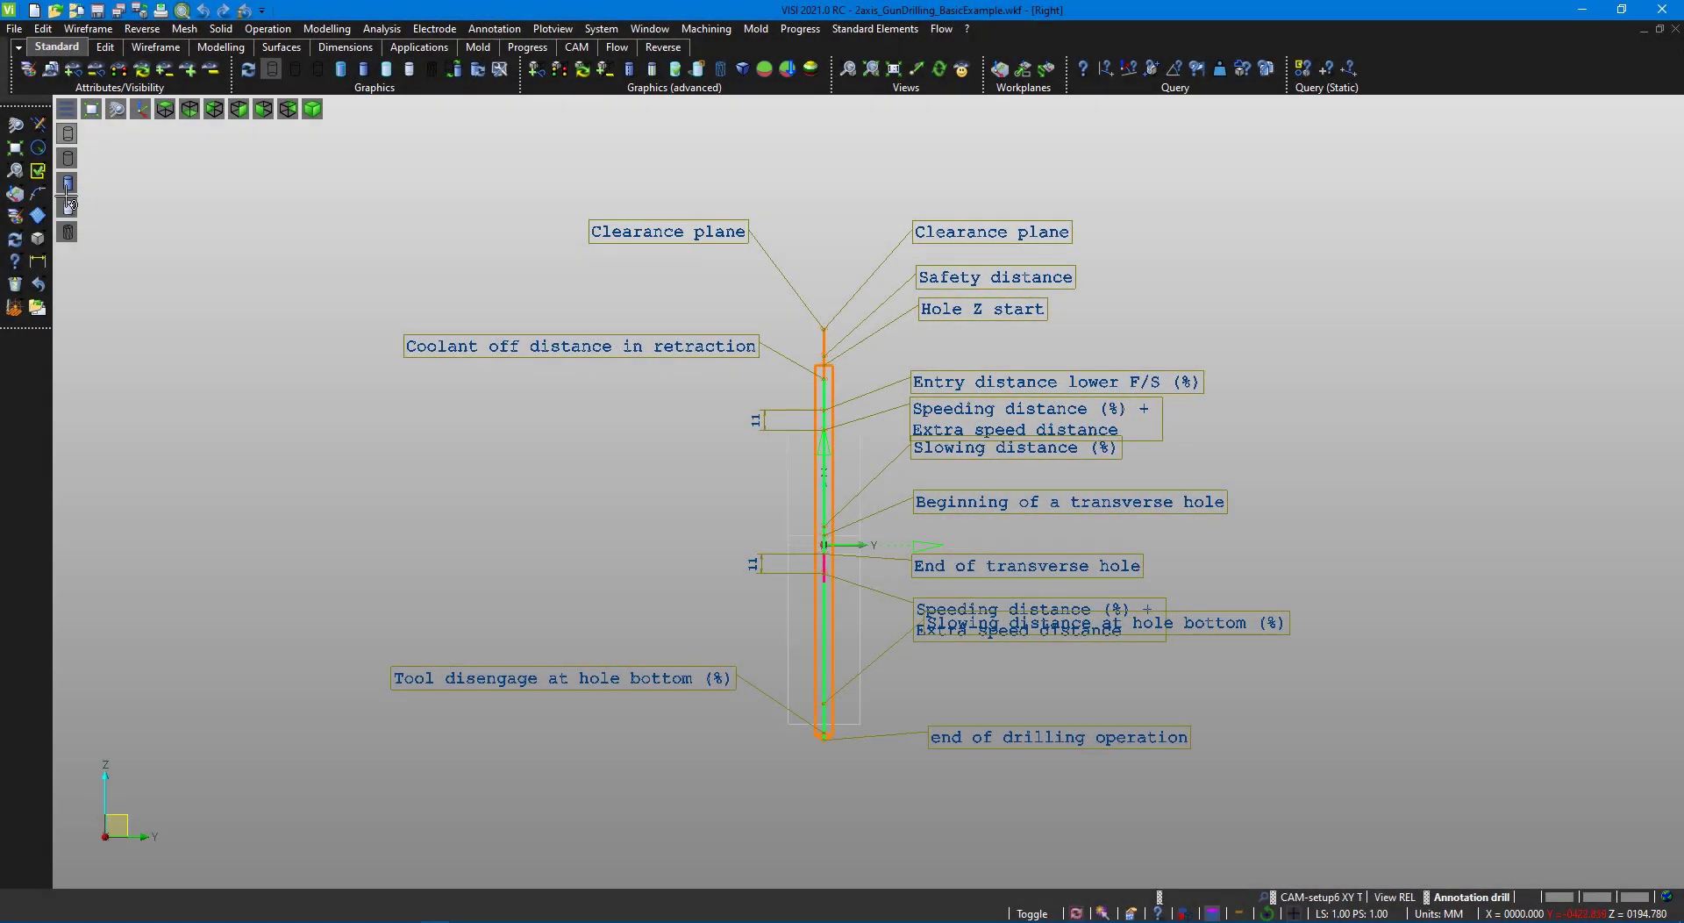
click(70, 183)
scroll(772, 351, up, 2)
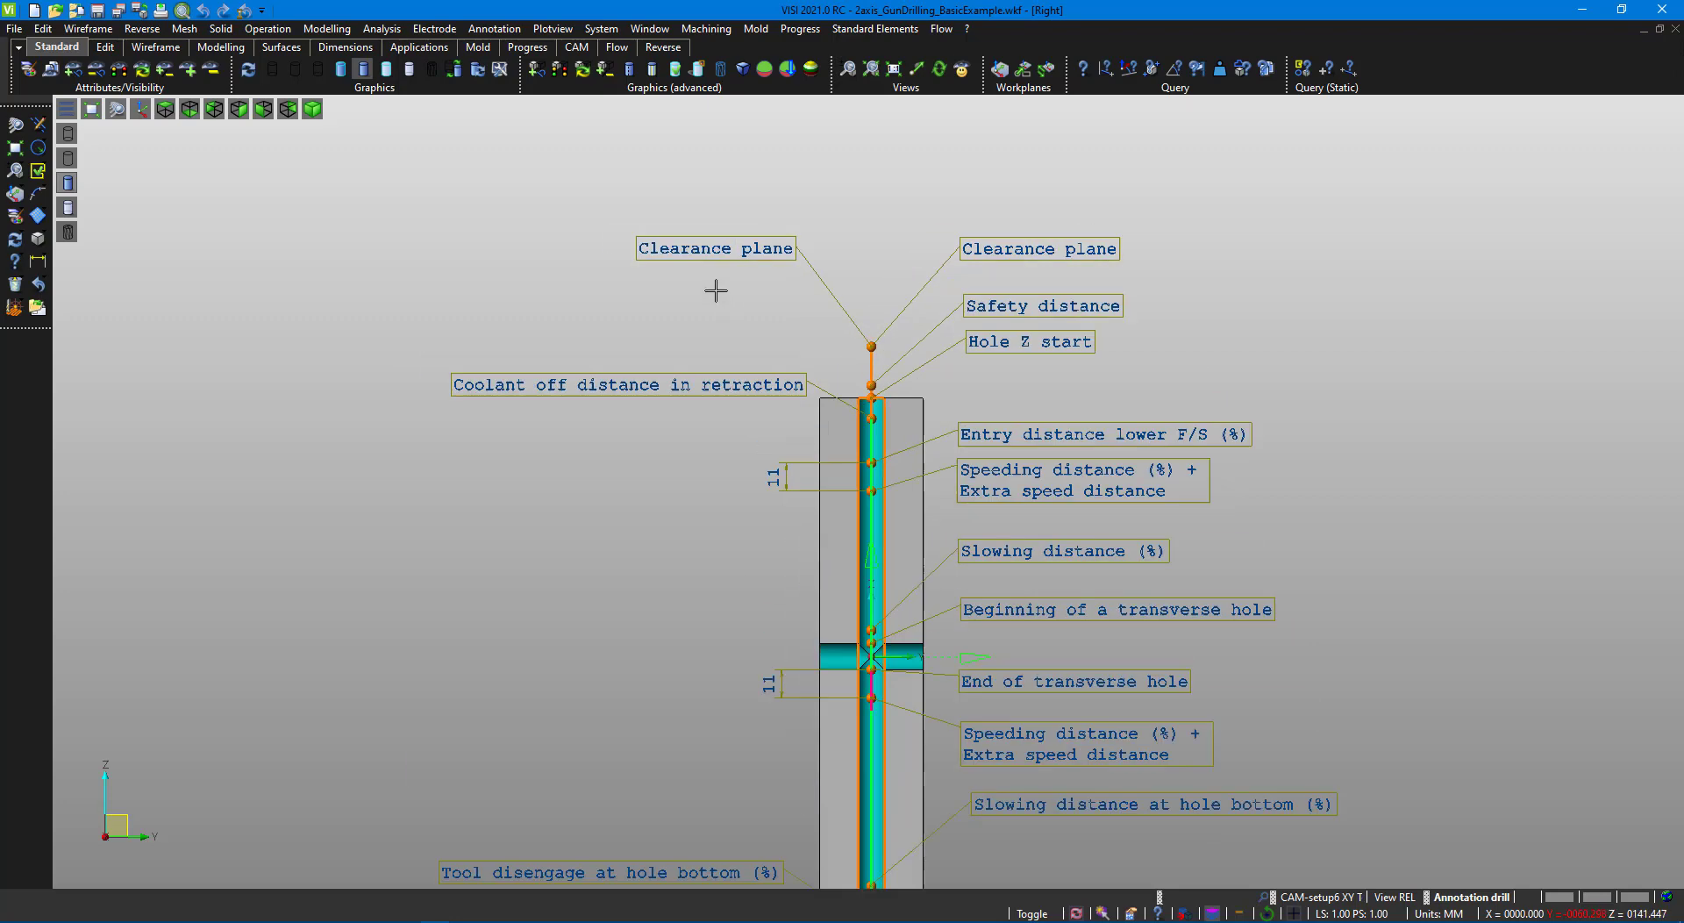
scroll(877, 368, up, 2)
scroll(917, 433, up, 2)
scroll(917, 433, up, 1)
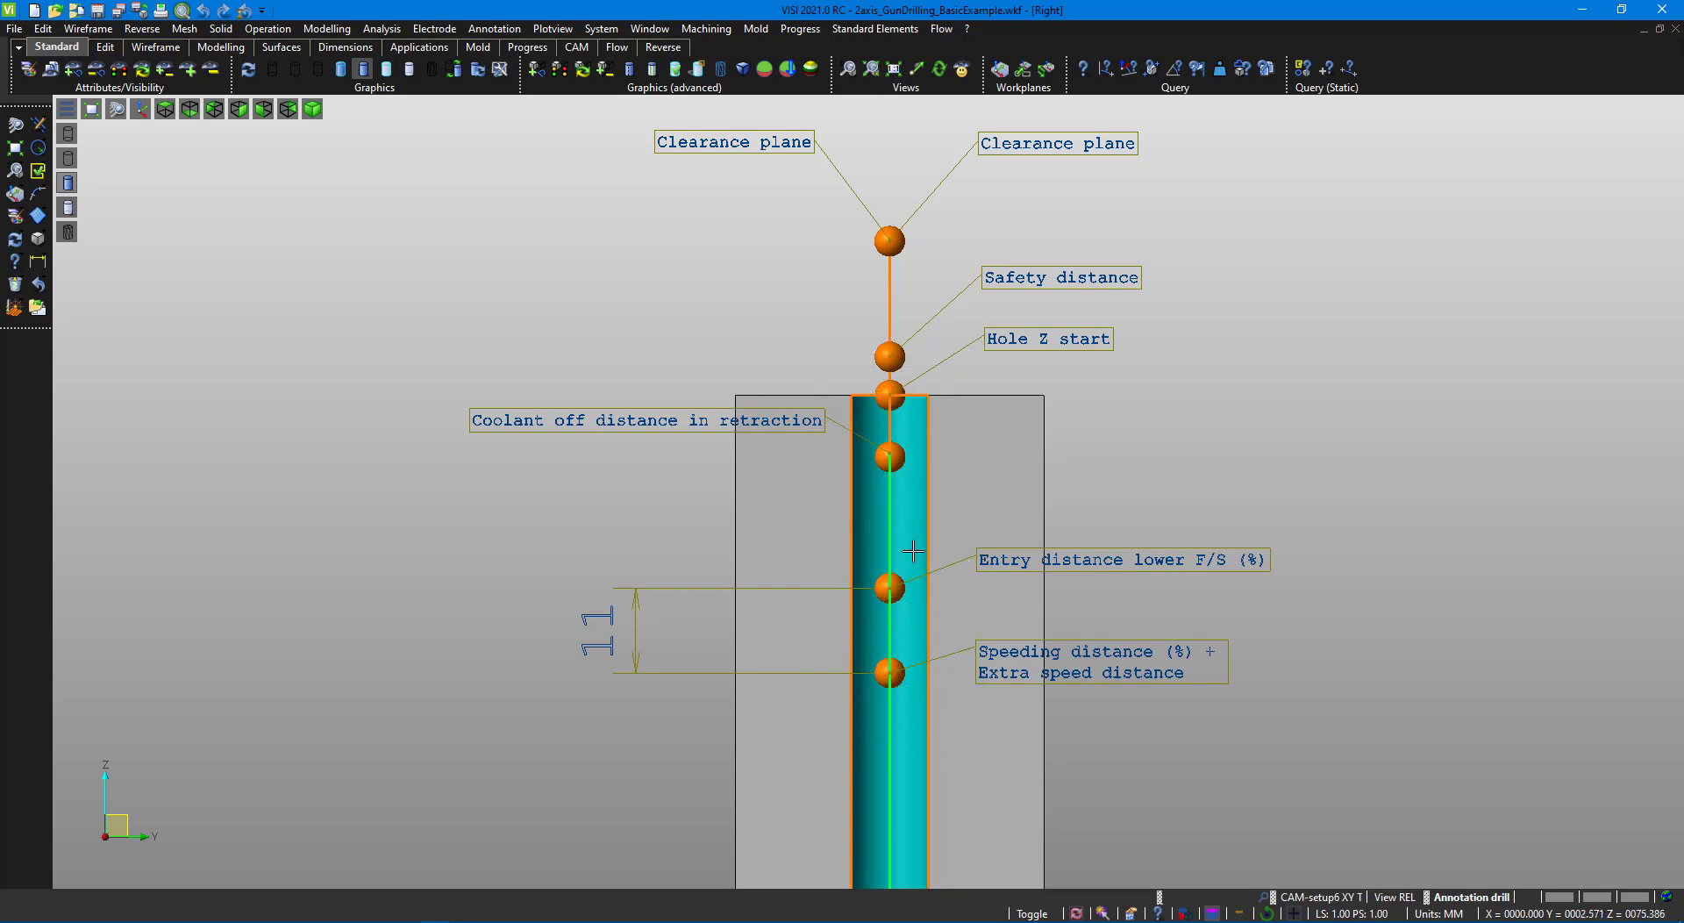
- Pan and zoom along the annotated hole to view the transverse-hole and bottom labels
mouse_move(917, 809)
middle_down()
mouse_move(951, 538)
mouse_move(926, 270)
middle_up()
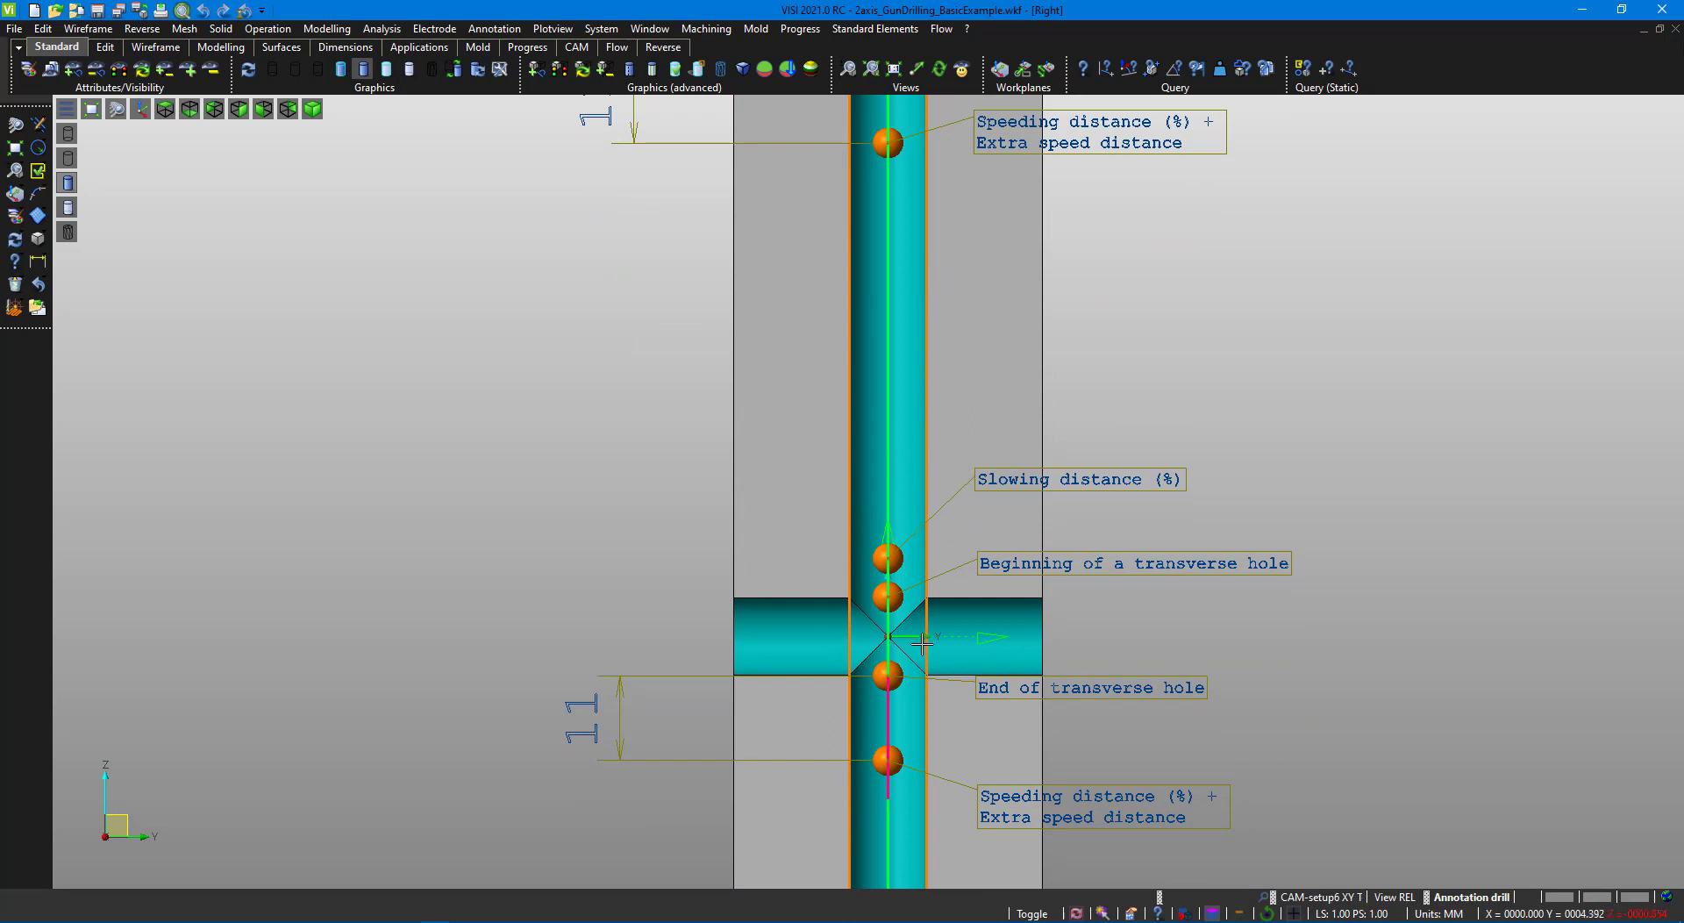
middle_drag(923, 644, 887, 292)
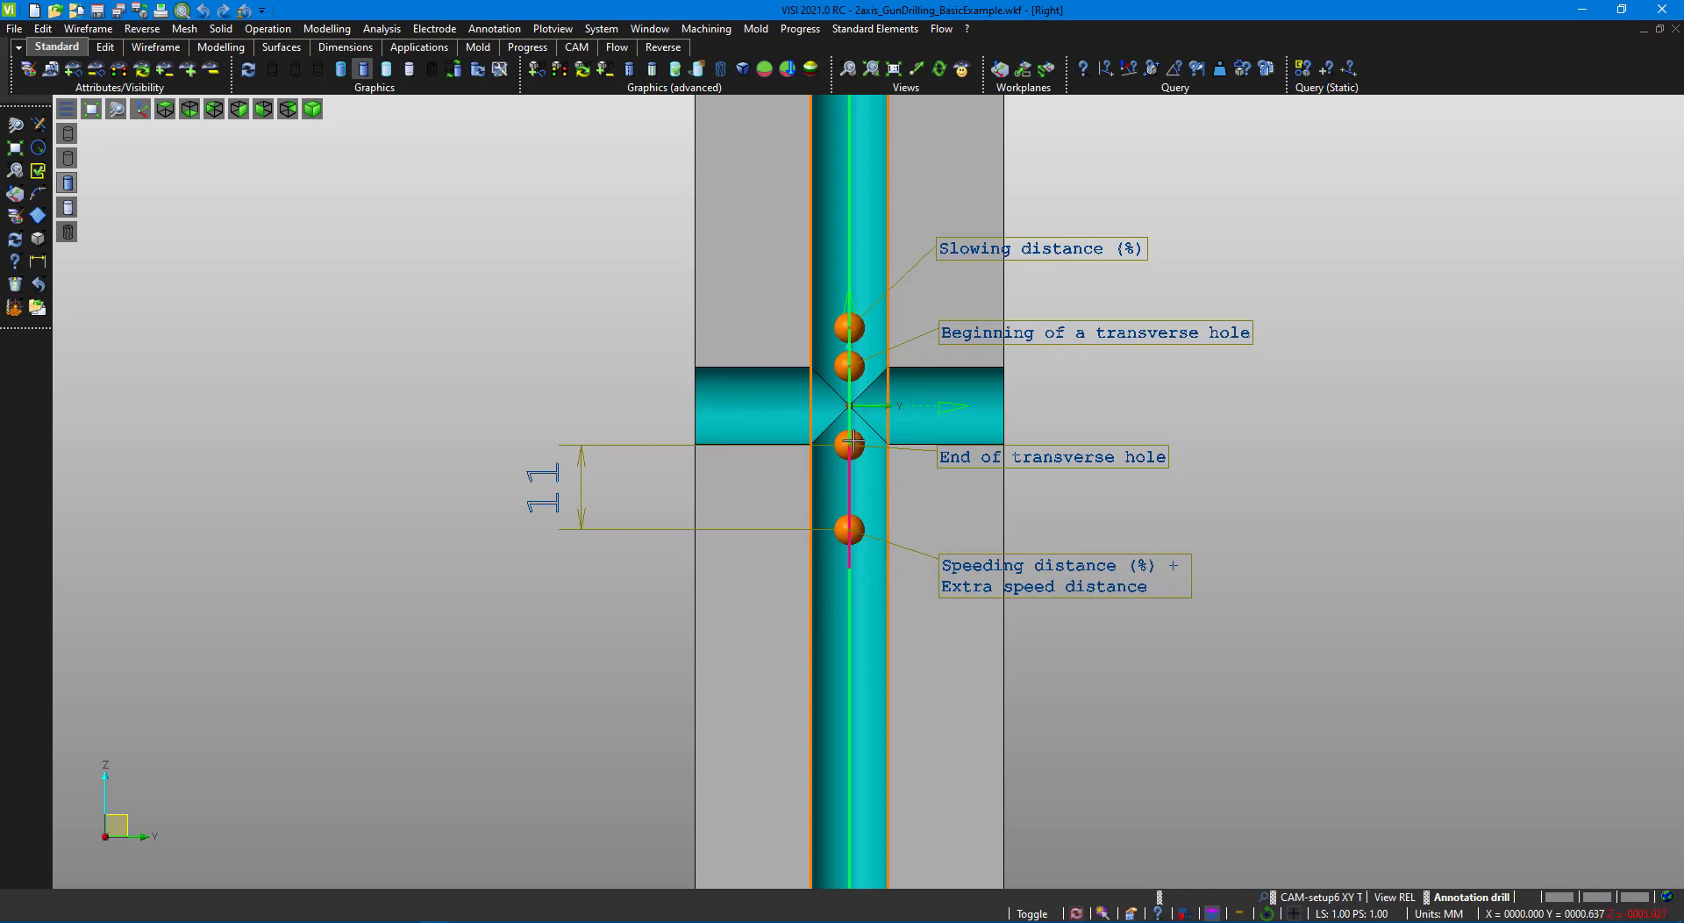
middle_drag(869, 737, 877, 183)
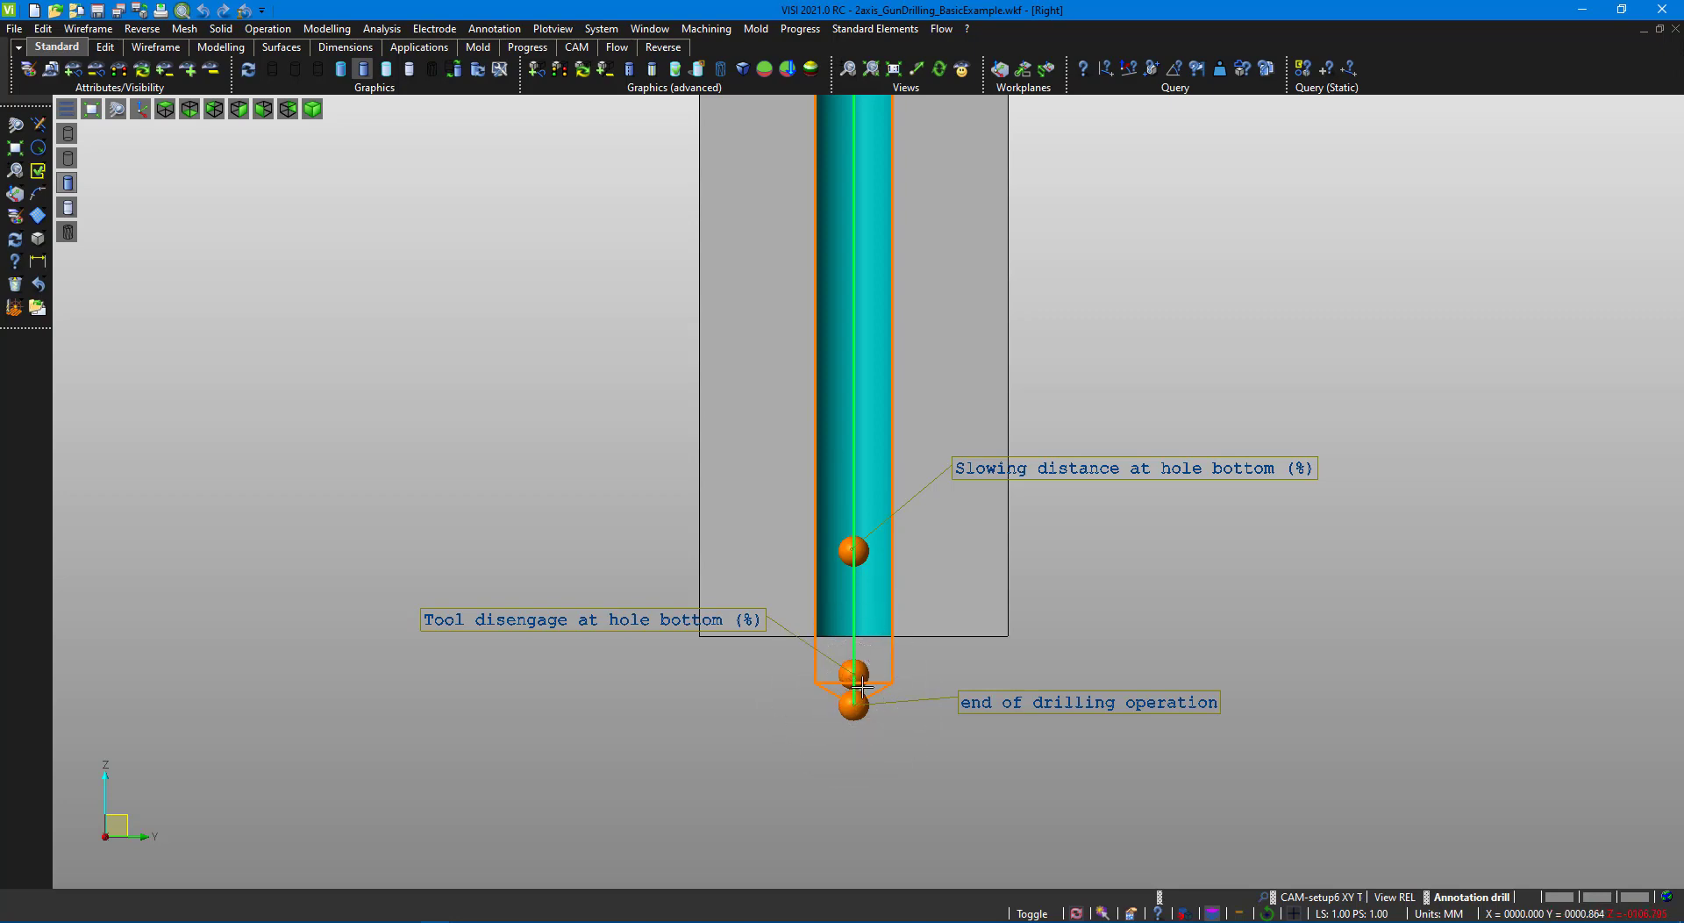
scroll(840, 783, down, 2)
scroll(804, 839, down, 2)
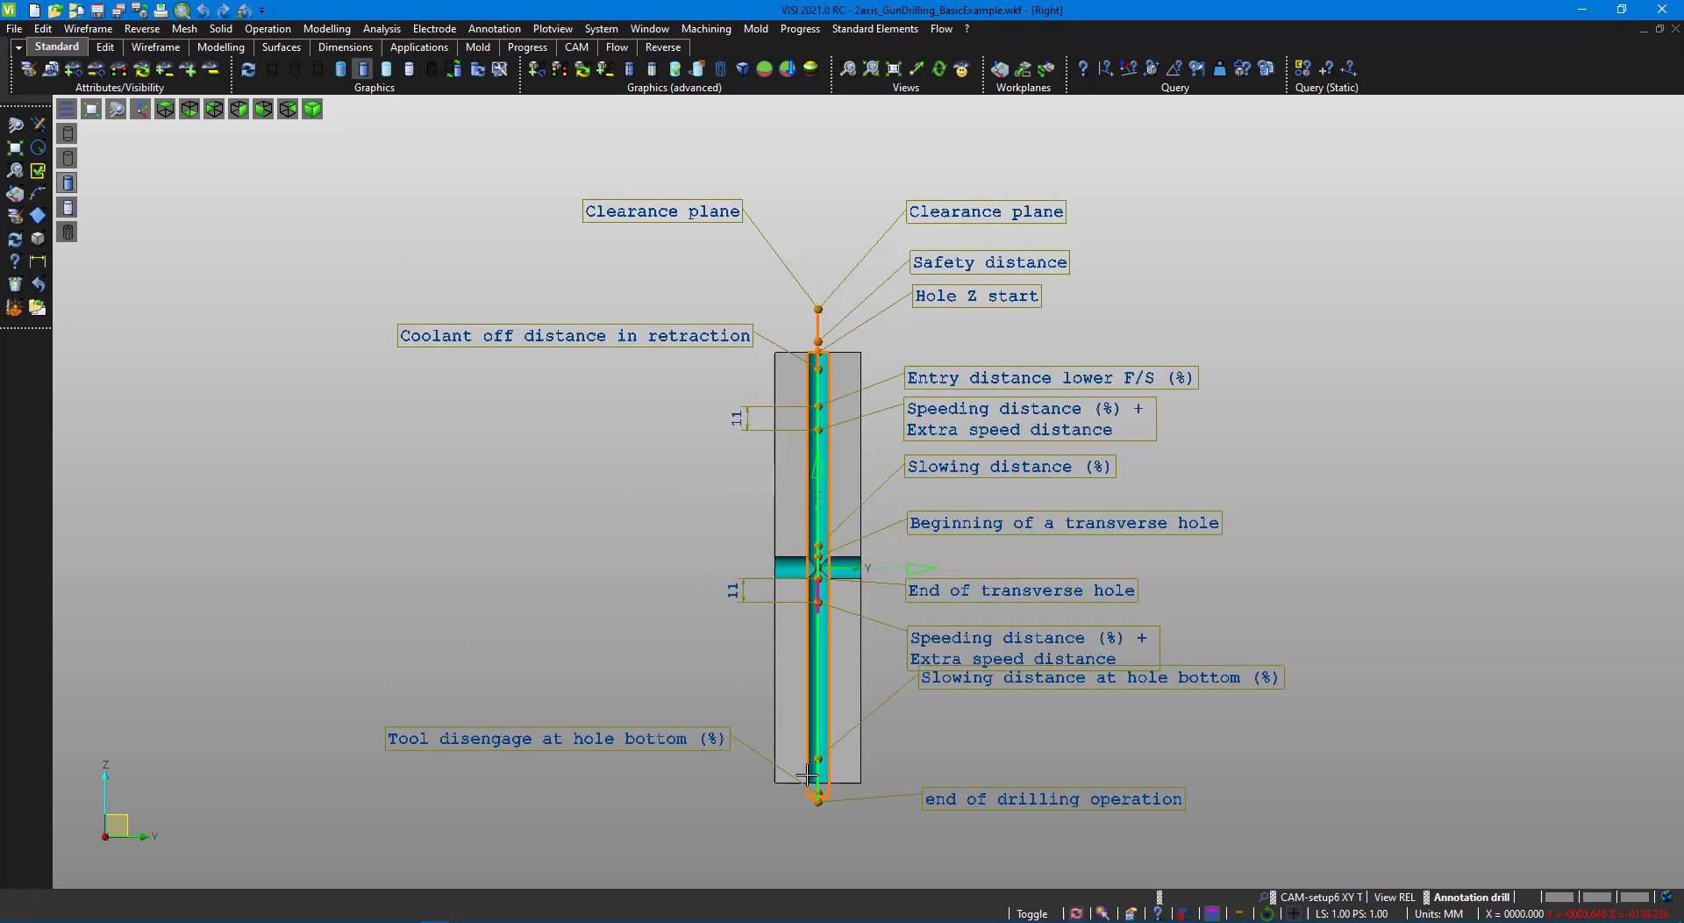
scroll(812, 644, up, 1)
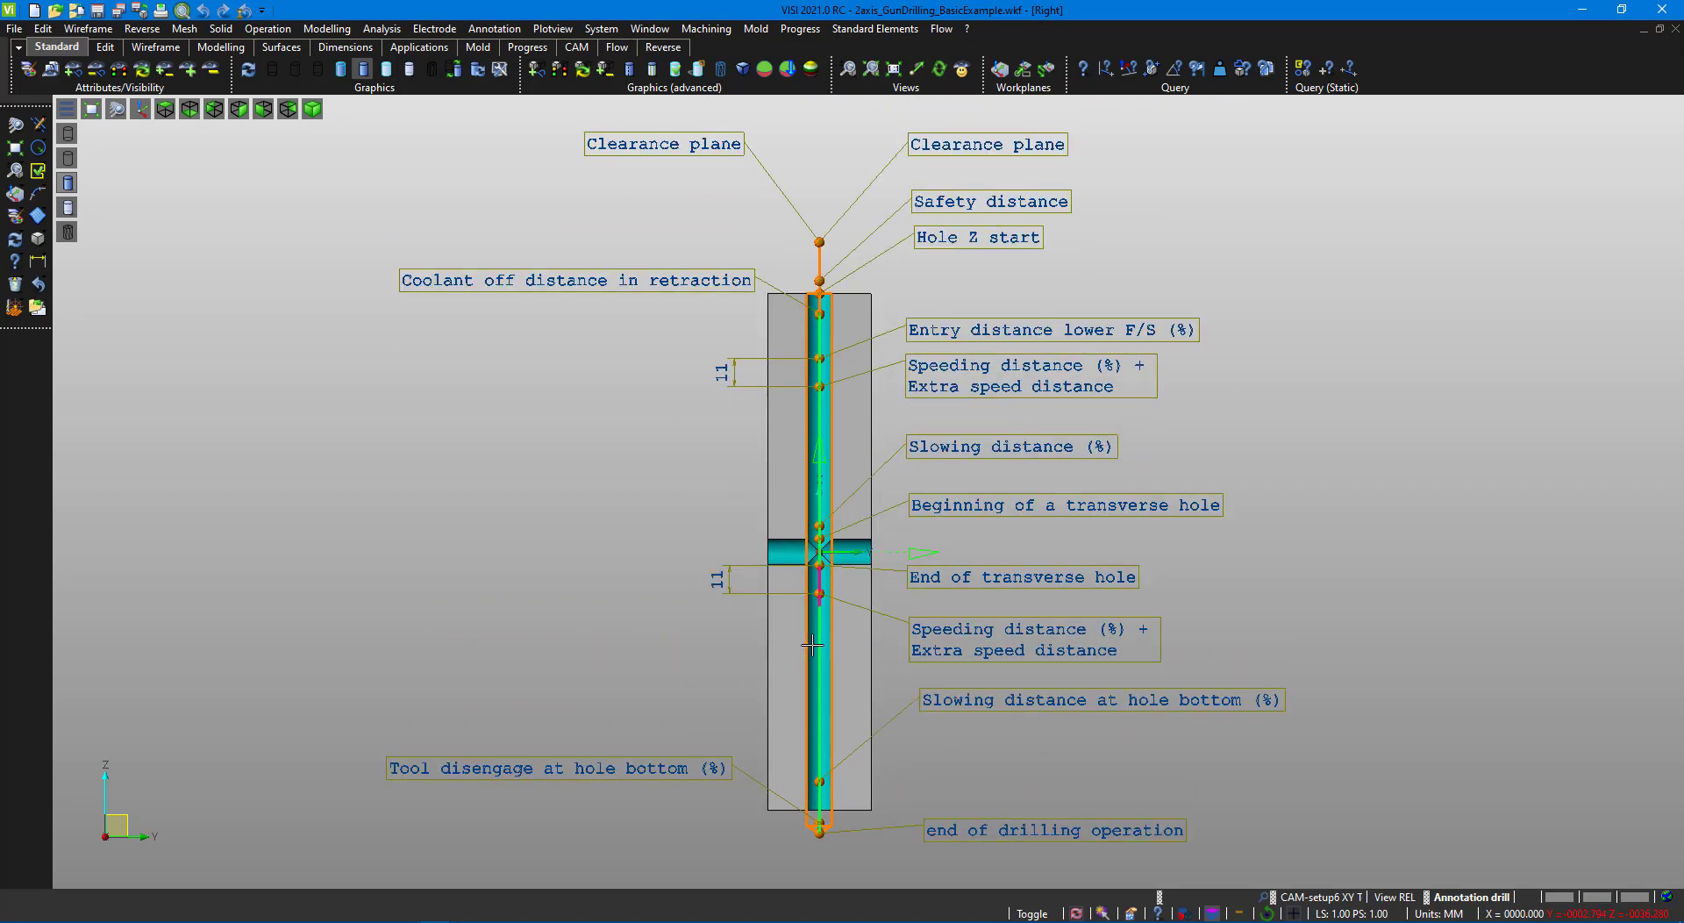
- Open the T19 operation's expanded gun drilling parameters and place them beside the hole diagram
click(13, 307)
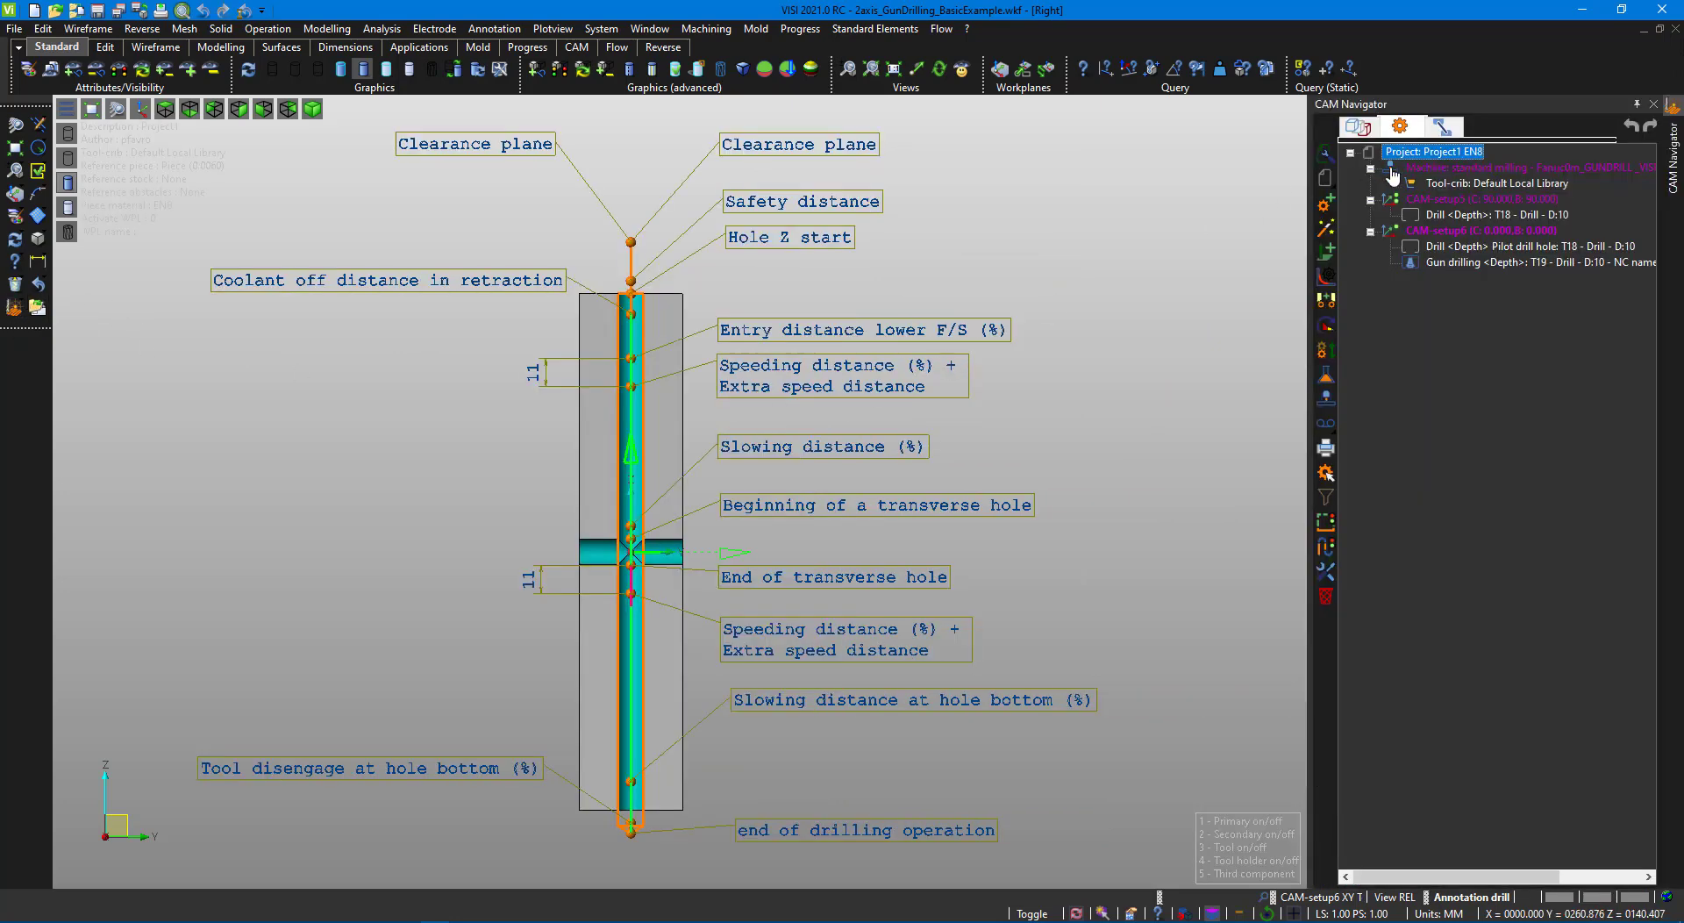
click(1463, 263)
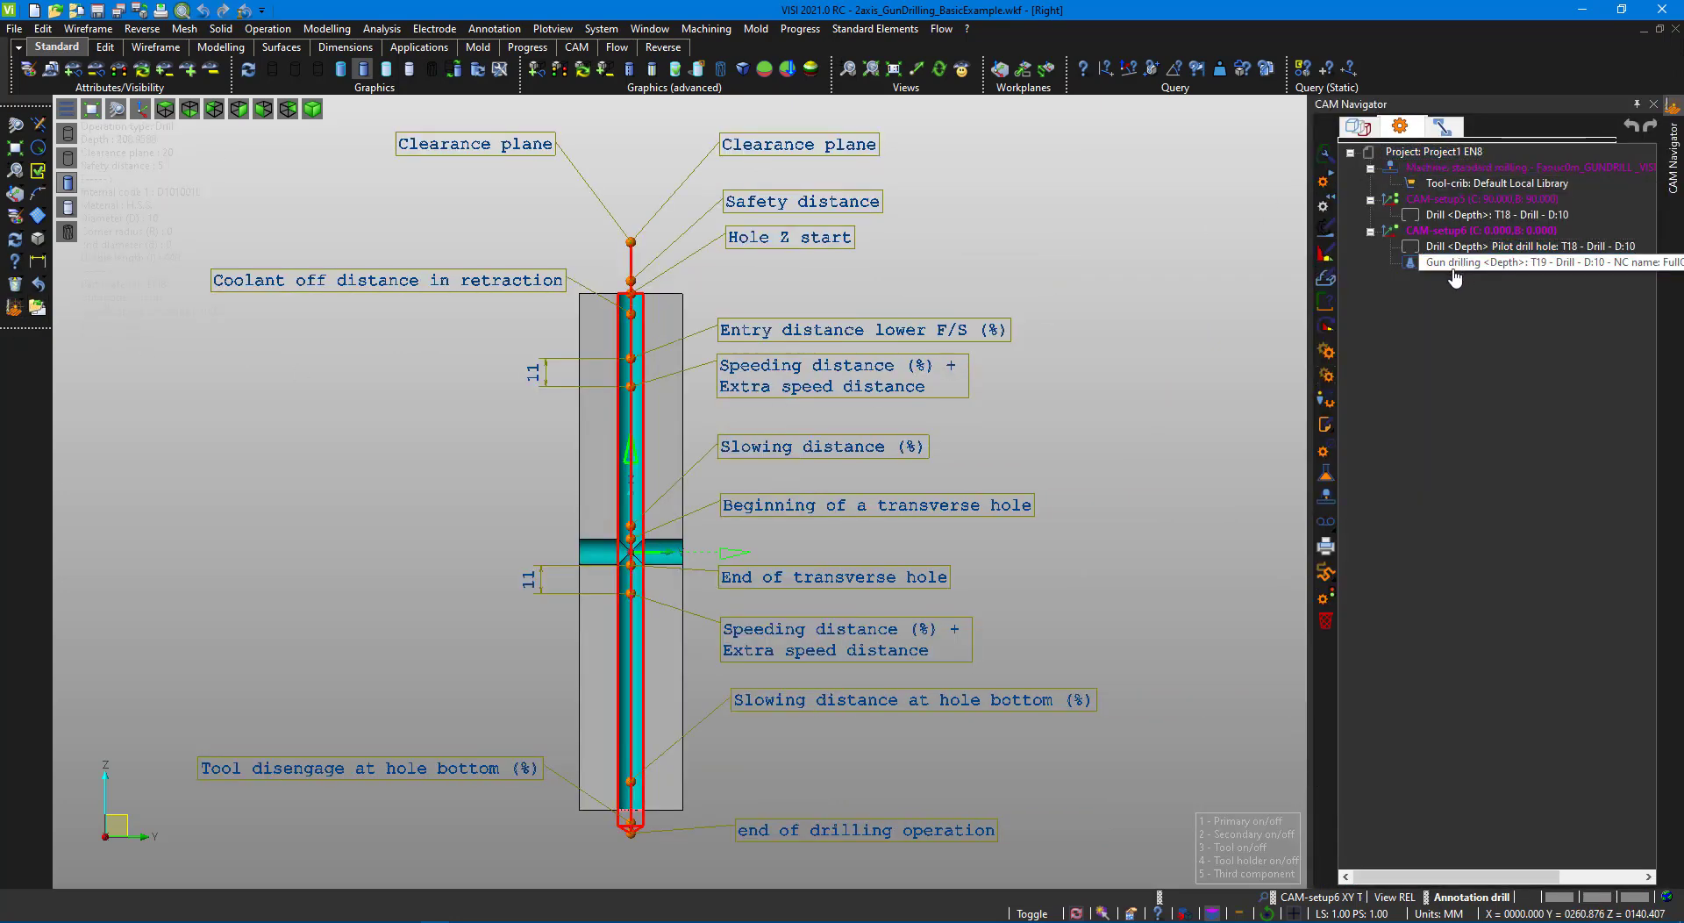
double_click(1449, 265)
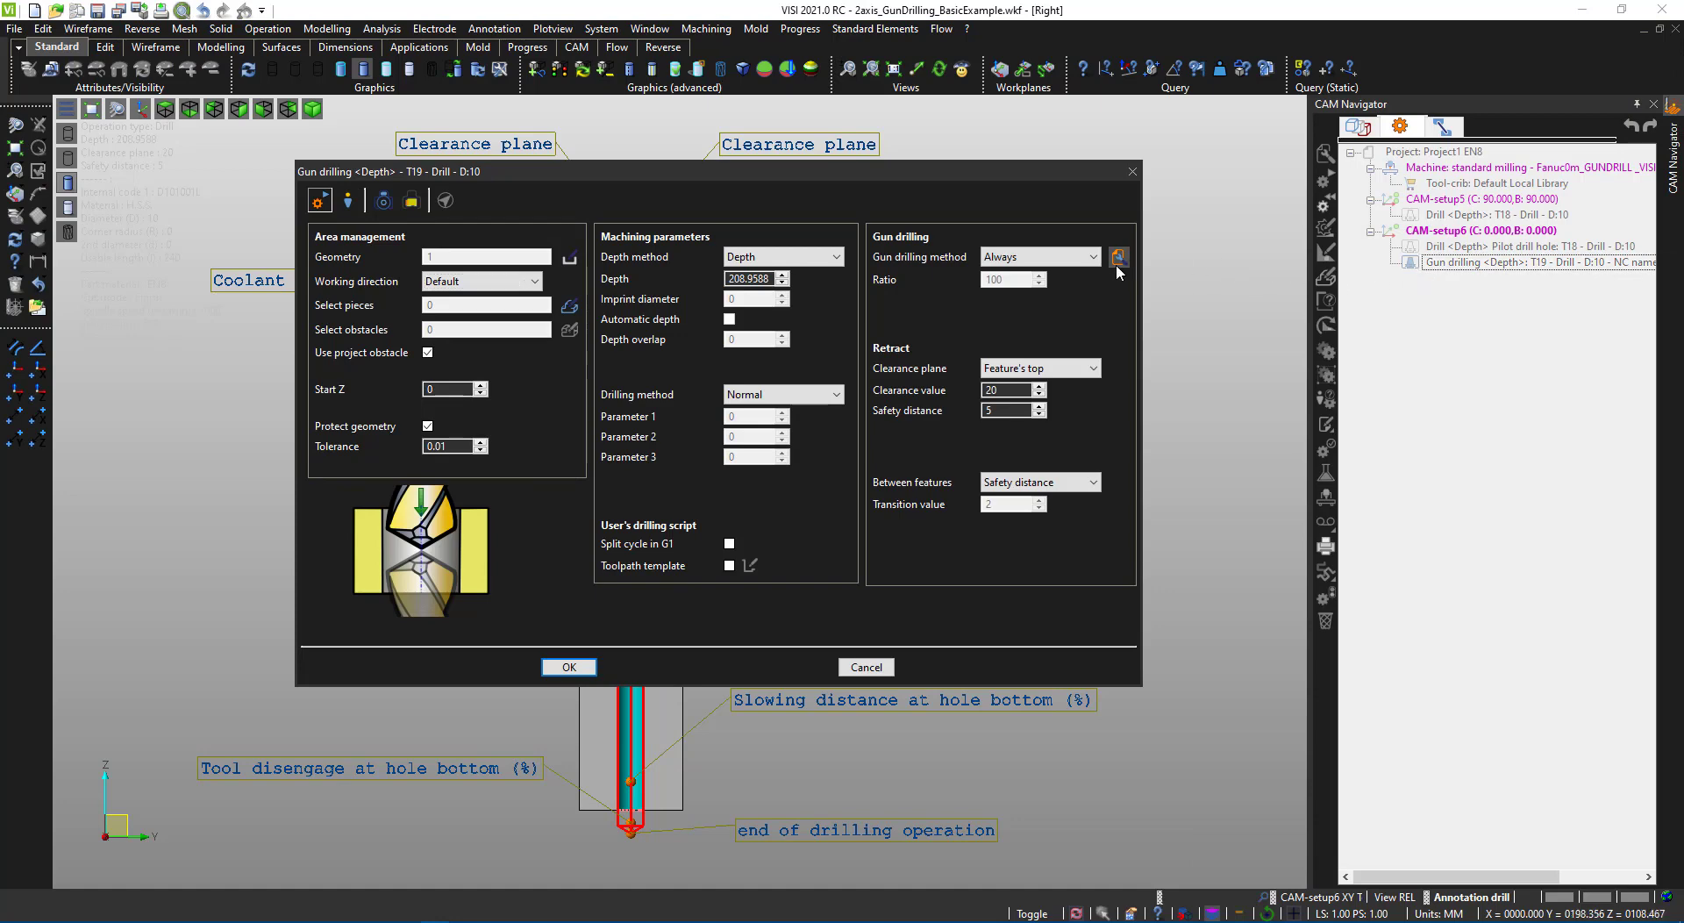
click(1117, 262)
drag(497, 178, 1377, 171)
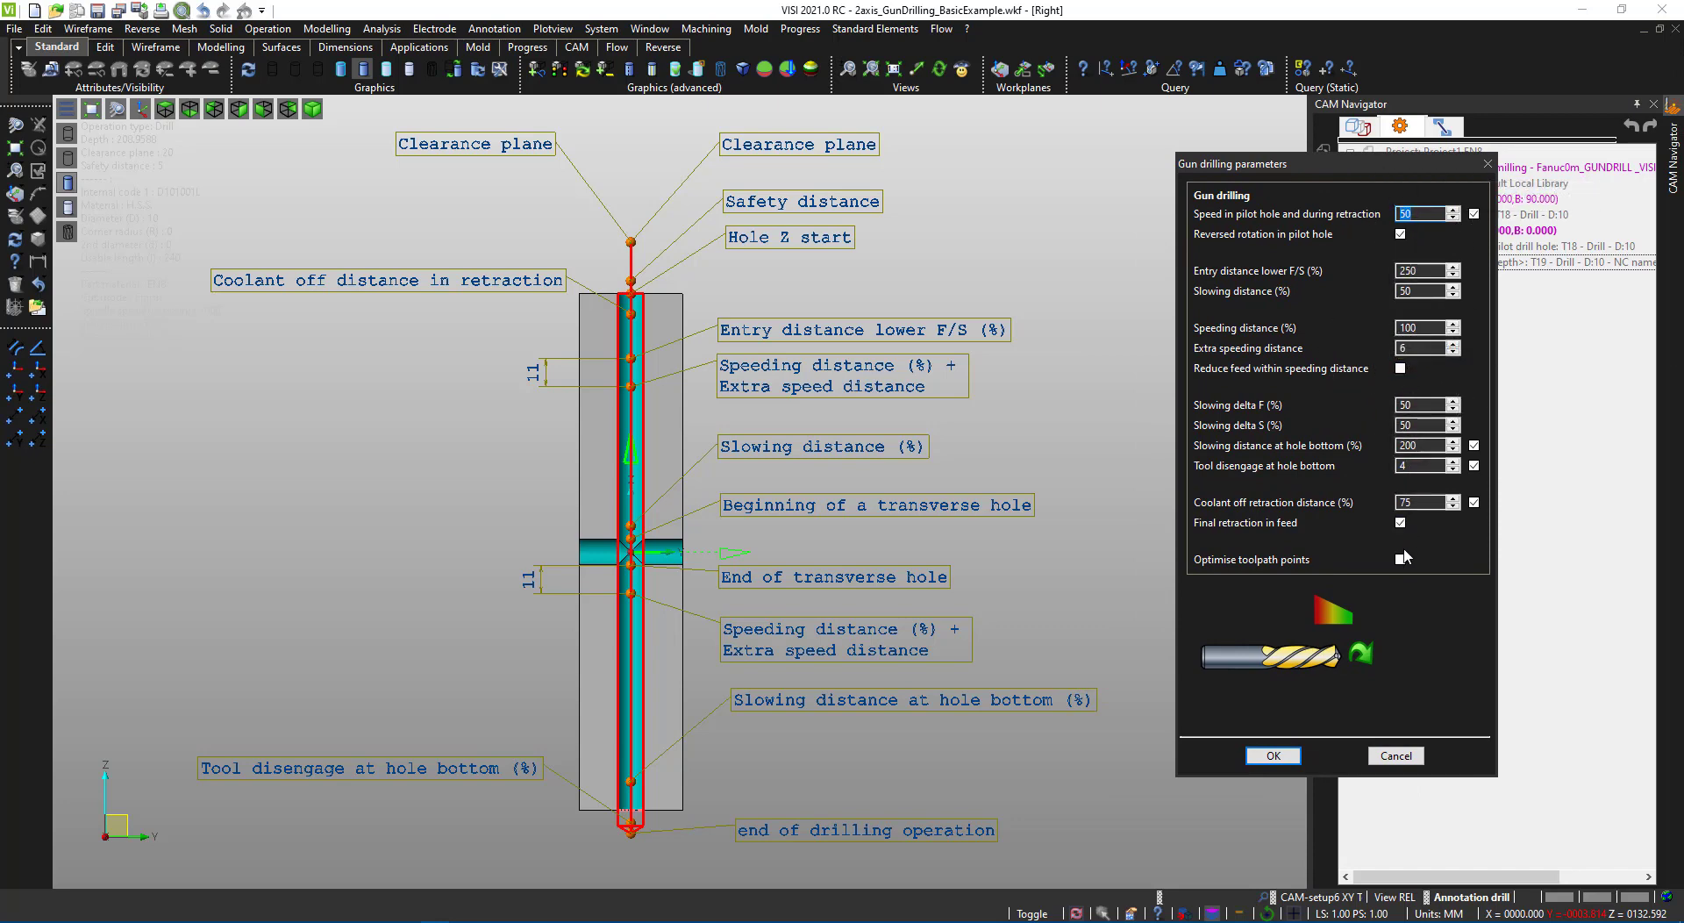
click(1401, 556)
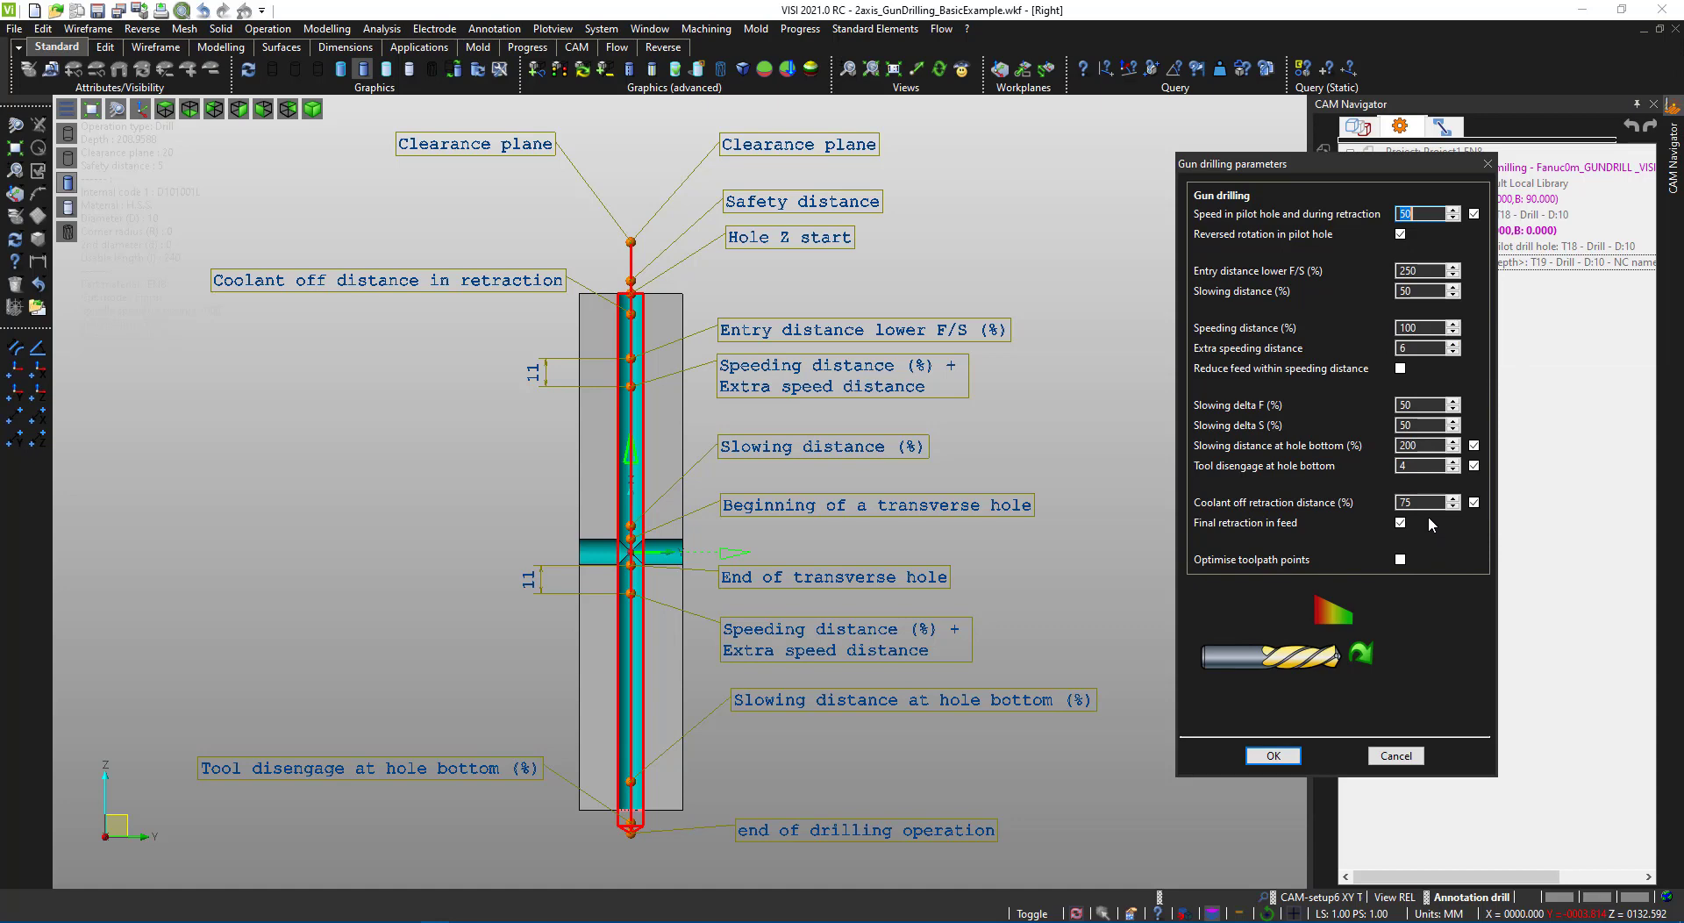